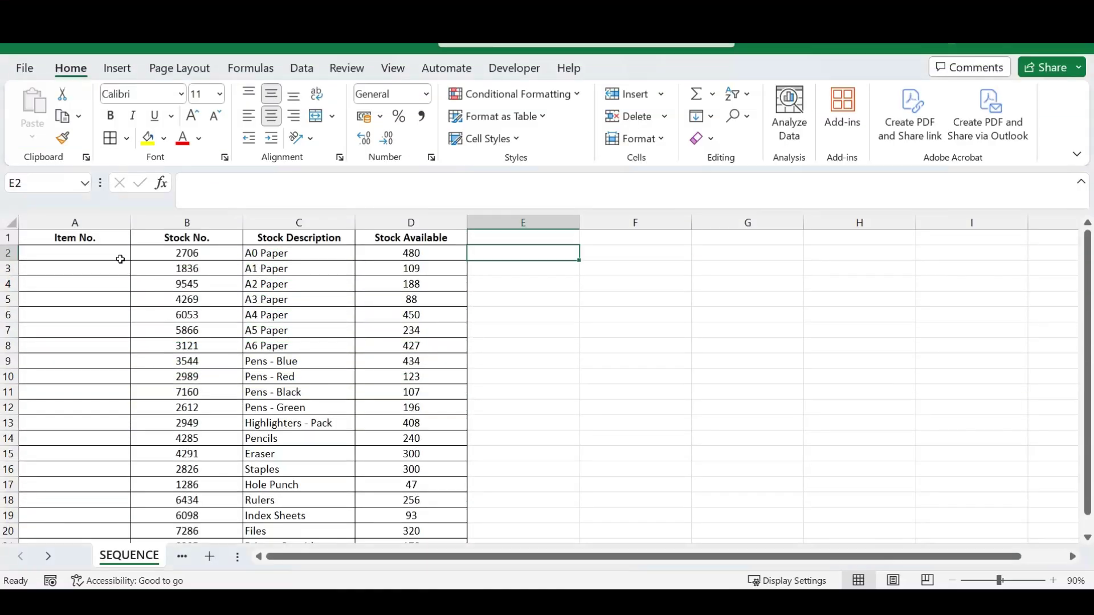
Type the labels No. 1 and No.2 manually into A2 and A3, then undo them.
{"action": "left_click", "coordinate": [104, 255]}
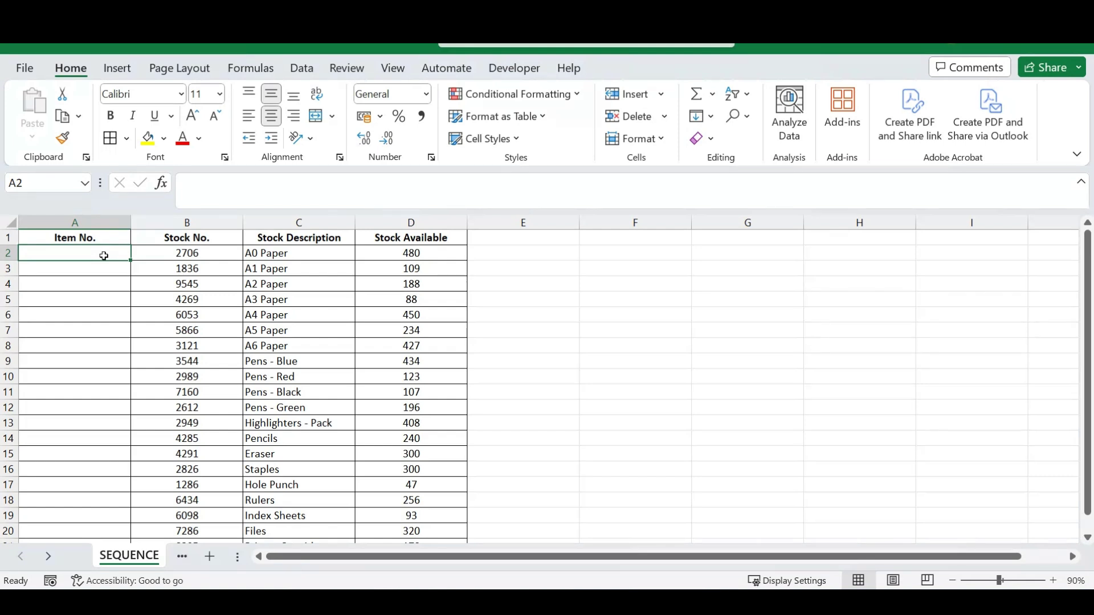
{"action": "double_click", "coordinate": [104, 256]}
{"action": "type", "text": "No. 1"}
{"action": "key", "text": "Return"}
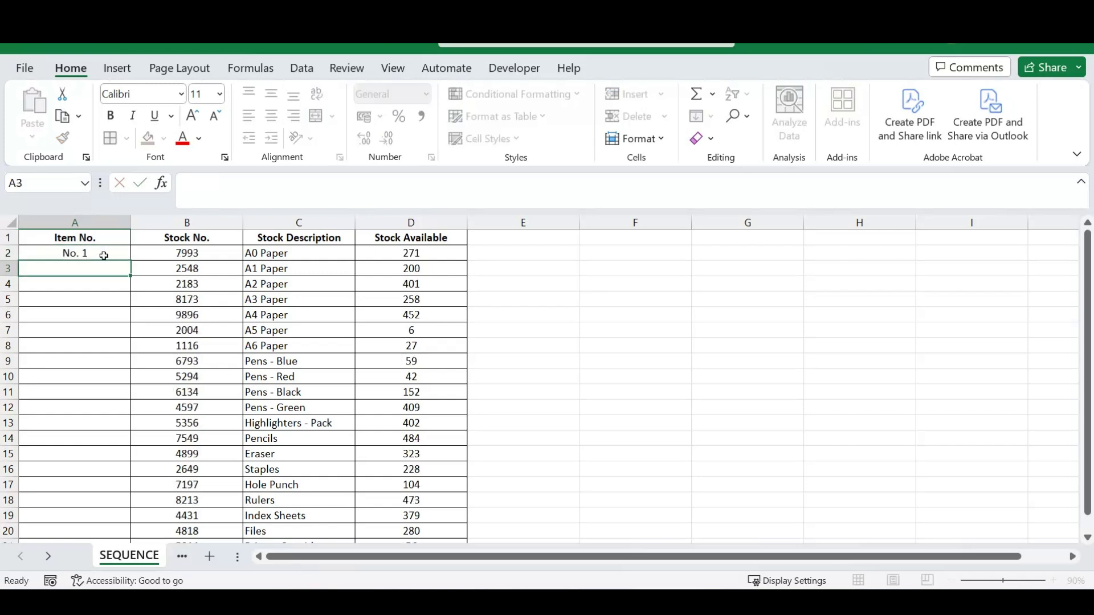
{"action": "type", "text": "M"}
{"action": "key", "text": "BackSpace"}
{"action": "type", "text": "No.2"}
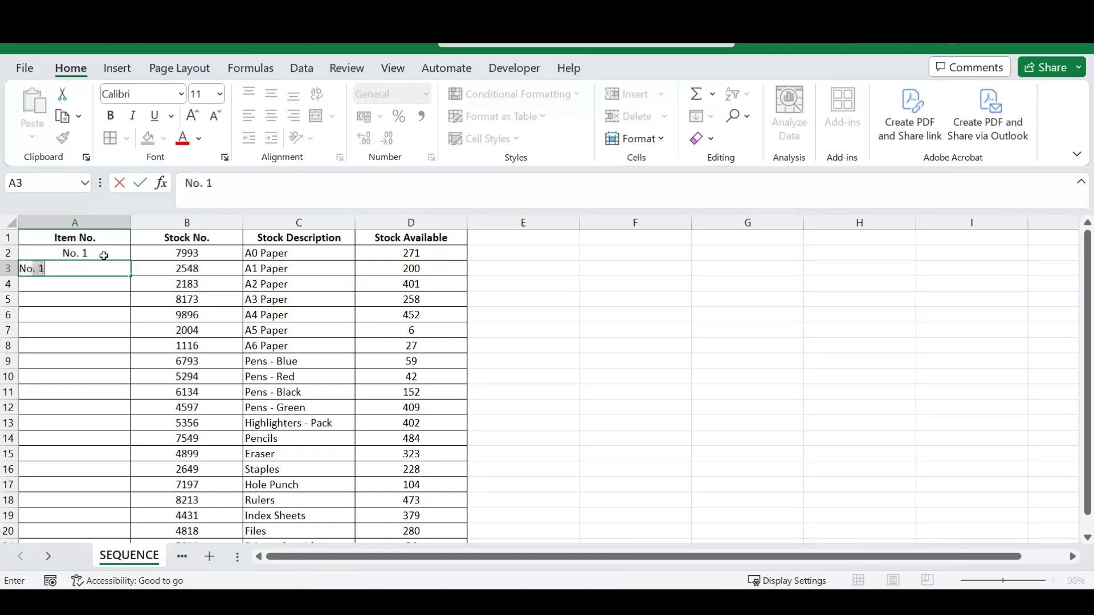
{"action": "key", "text": "Return"}
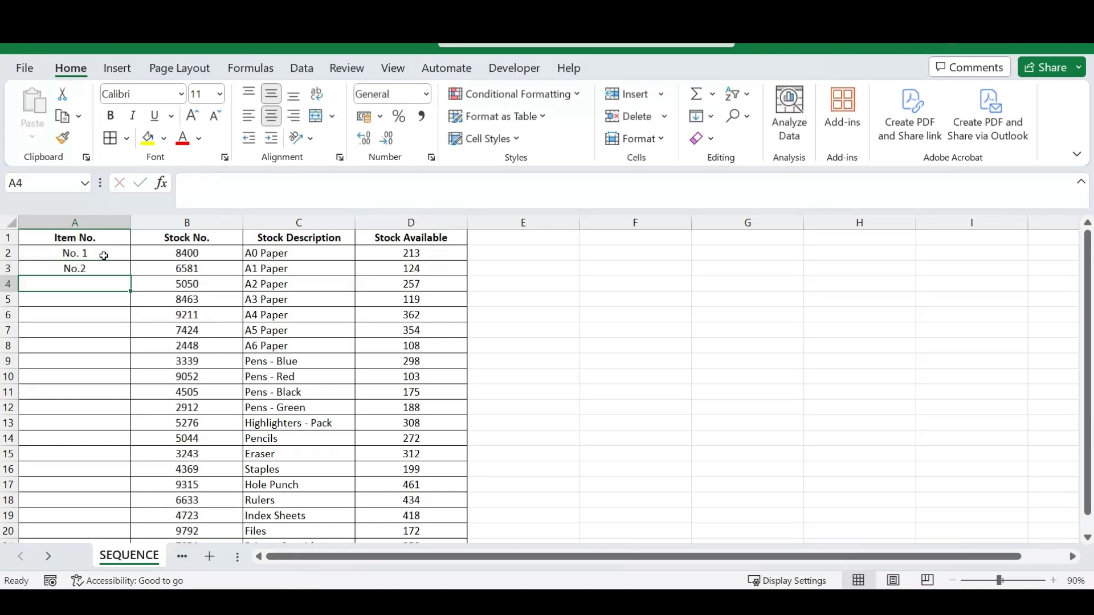
{"action": "key", "text": "ctrl+z"}
{"action": "key", "text": "ctrl+z"}
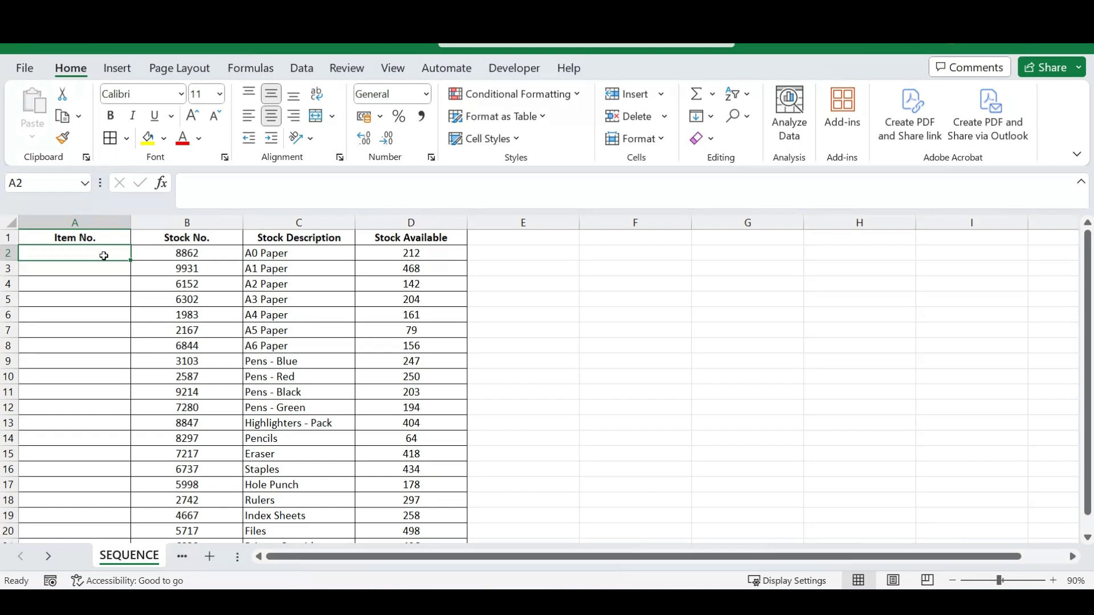
Enter =SEQUENCE(20;1;1;1) in A2 so item numbers 1 to 20 spill down column A.
{"action": "type", "text": "=seq"}
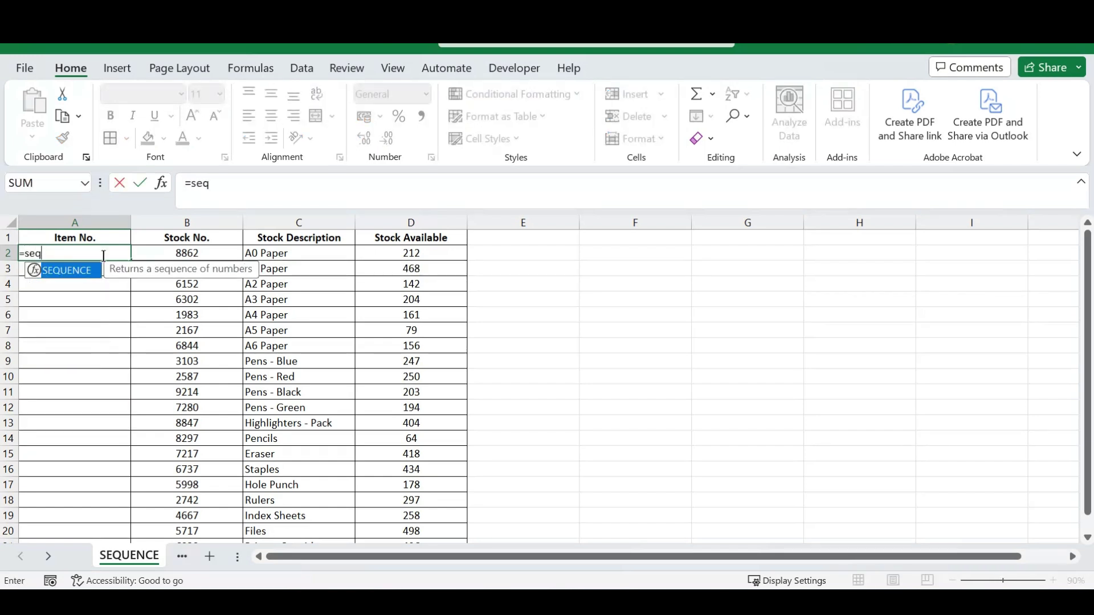
{"action": "key", "text": "Tab"}
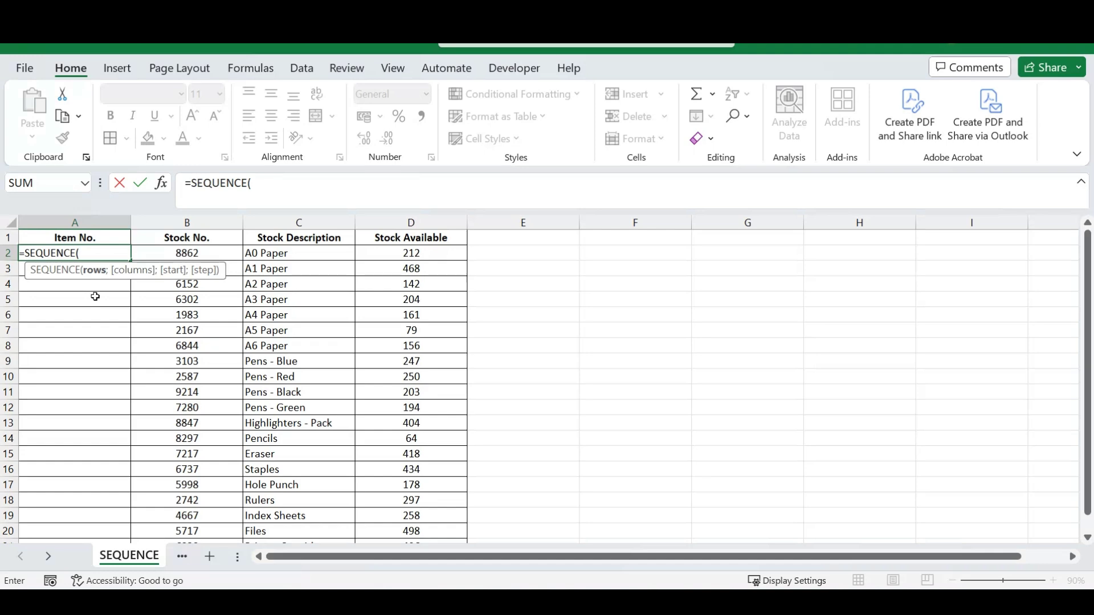
{"action": "type", "text": "20;"}
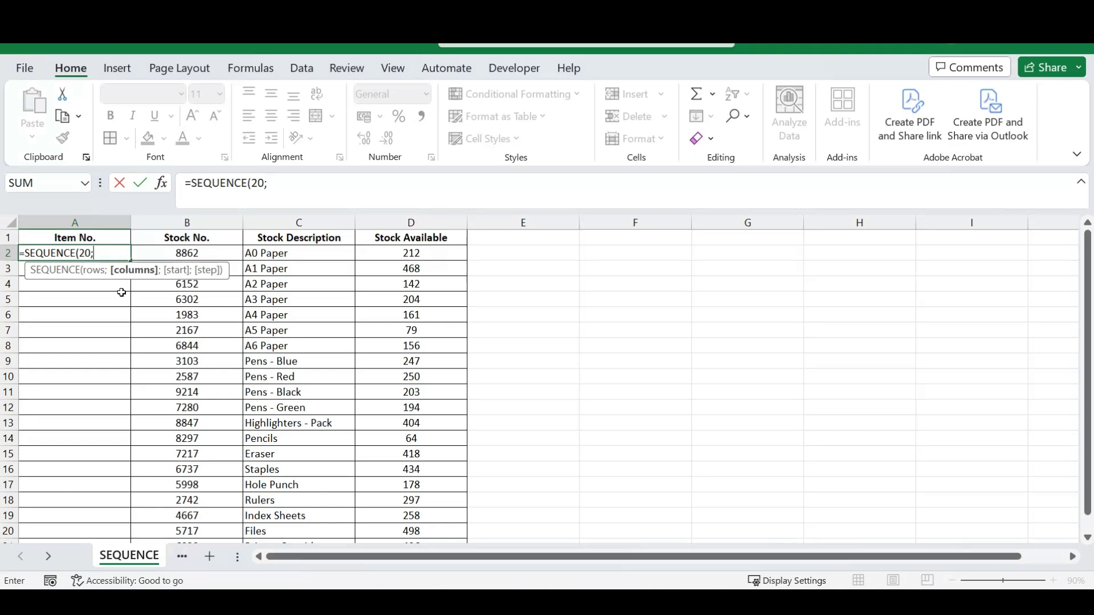
{"action": "type", "text": "0"}
{"action": "key", "text": "BackSpace"}
{"action": "type", "text": "1;"}
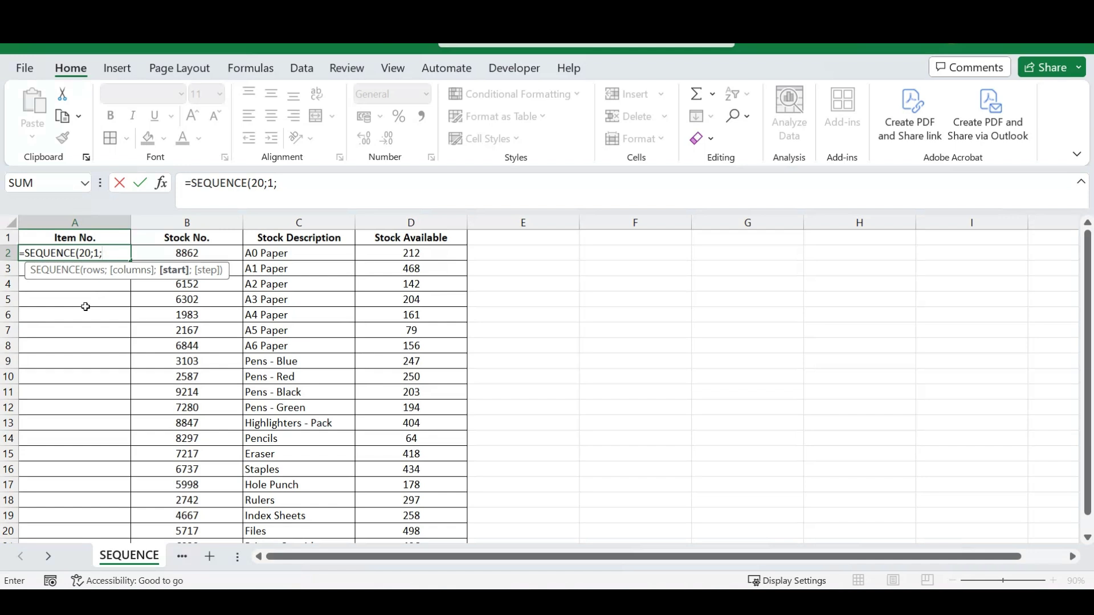
{"action": "type", "text": "1;"}
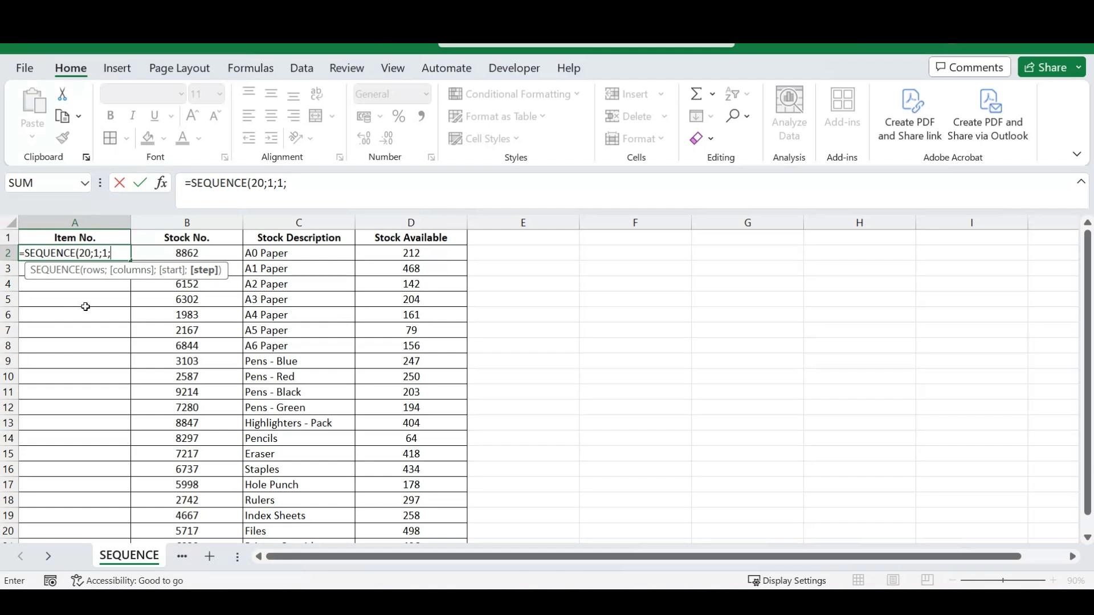
{"action": "type", "text": "1)"}
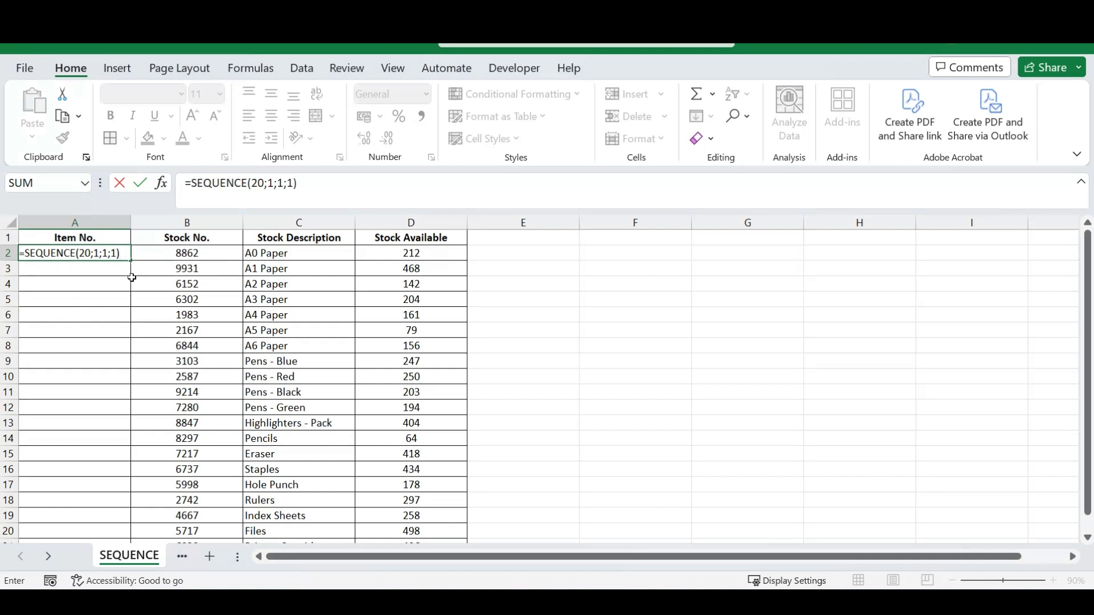
{"action": "left_click", "coordinate": [256, 186]}
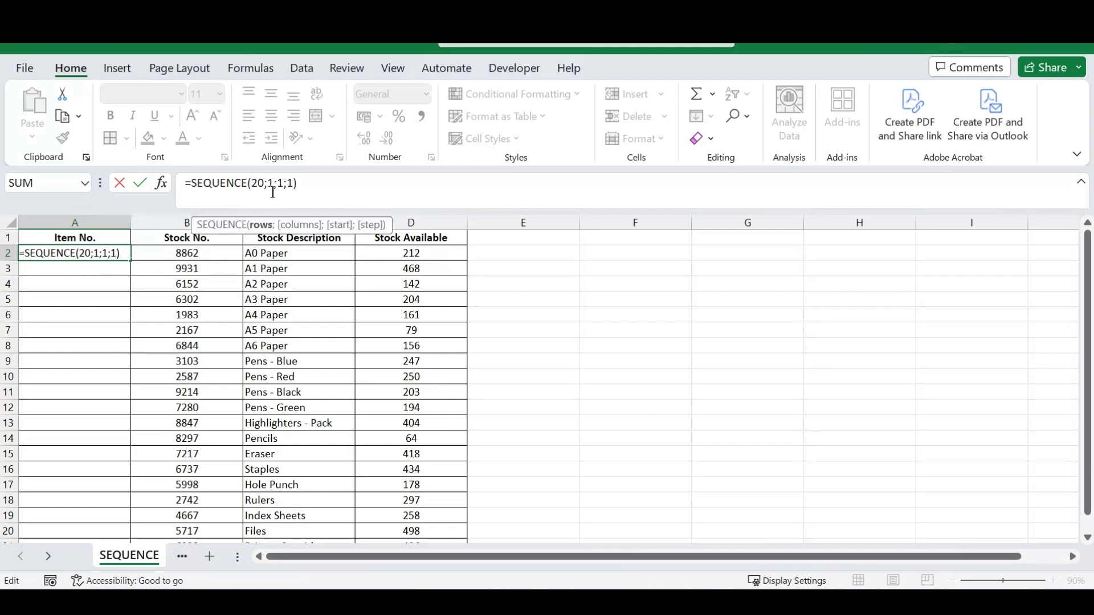
{"action": "left_click", "coordinate": [302, 186]}
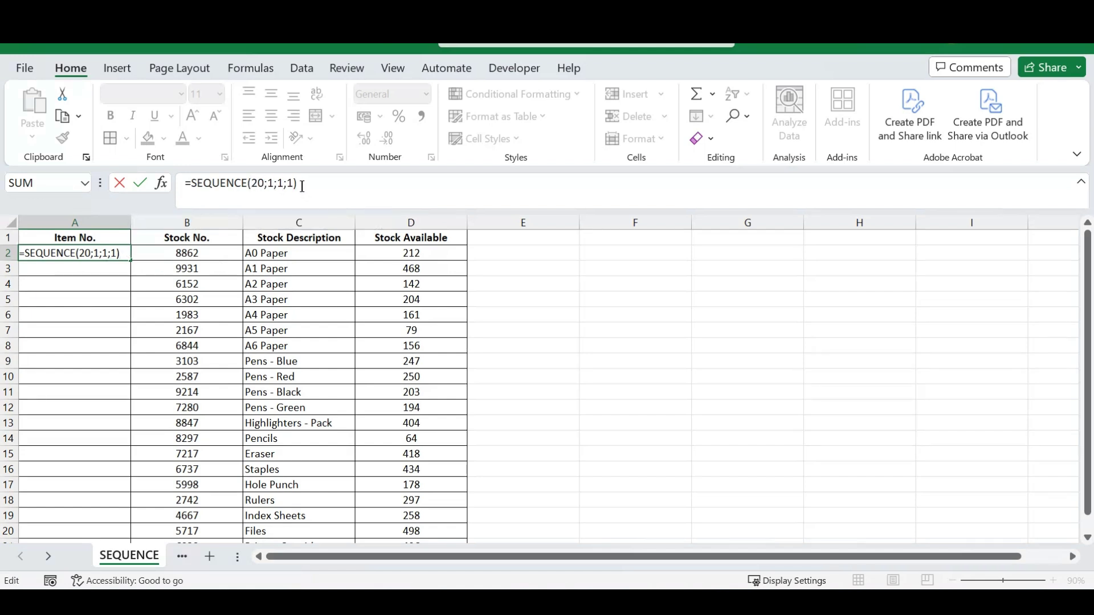
{"action": "key", "text": "Return"}
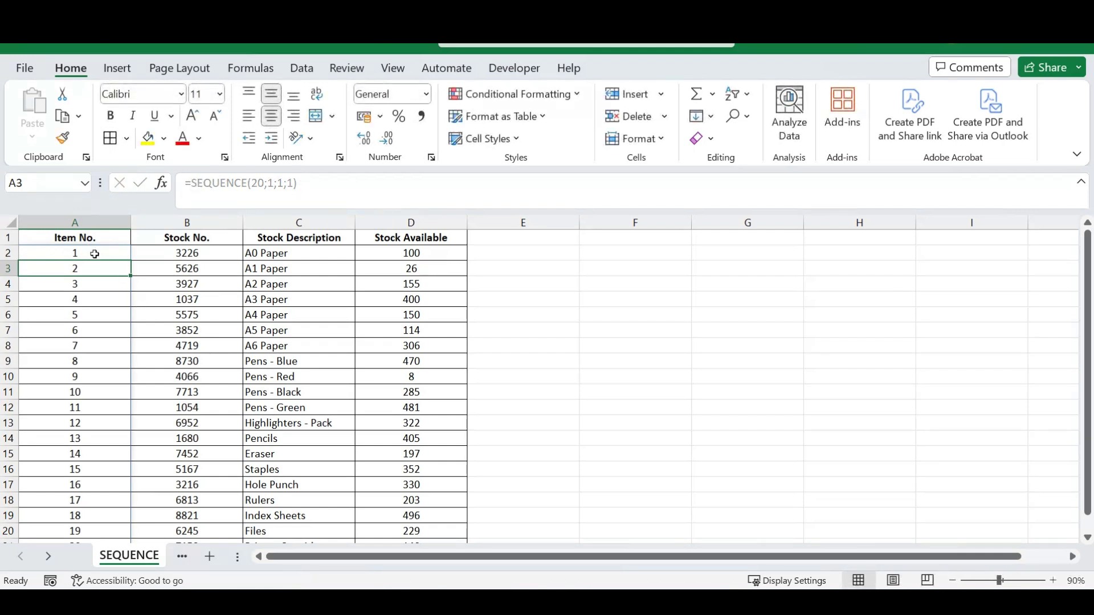
Change the A2 formula to =SEQUENCE(20;1;1;0,1) so item numbers count 1, 1,1, 1,2….
{"action": "mouse_move", "coordinate": [90, 251]}
{"action": "left_mouse_down"}
{"action": "mouse_move", "coordinate": [91, 535]}
{"action": "mouse_move", "coordinate": [108, 295]}
{"action": "mouse_move", "coordinate": [91, 239]}
{"action": "left_mouse_up"}
{"action": "key", "text": "shift+Down"}
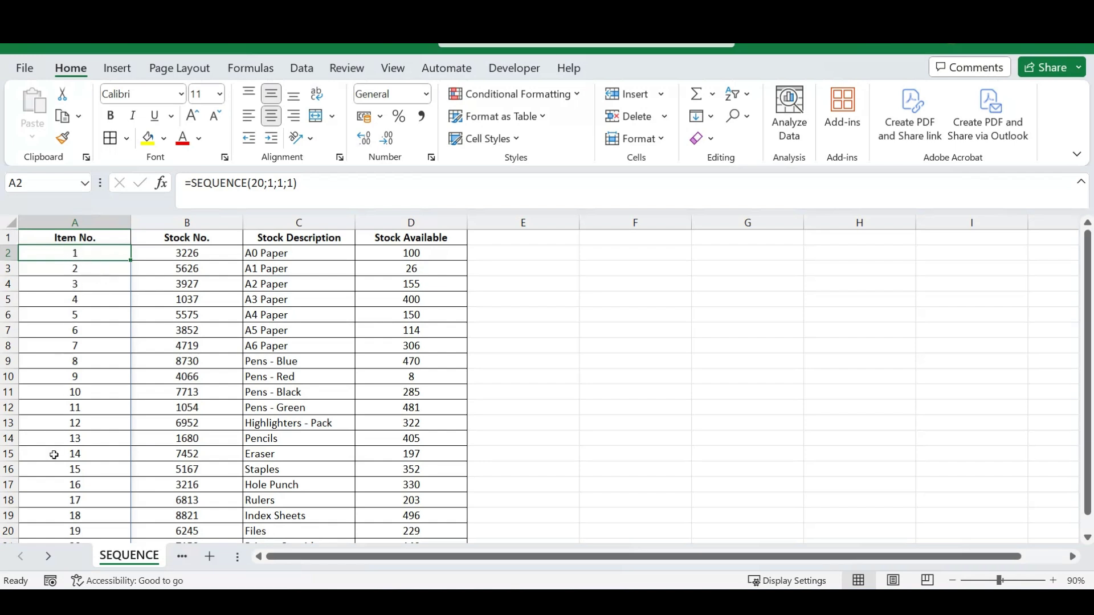
{"action": "left_click", "coordinate": [300, 184]}
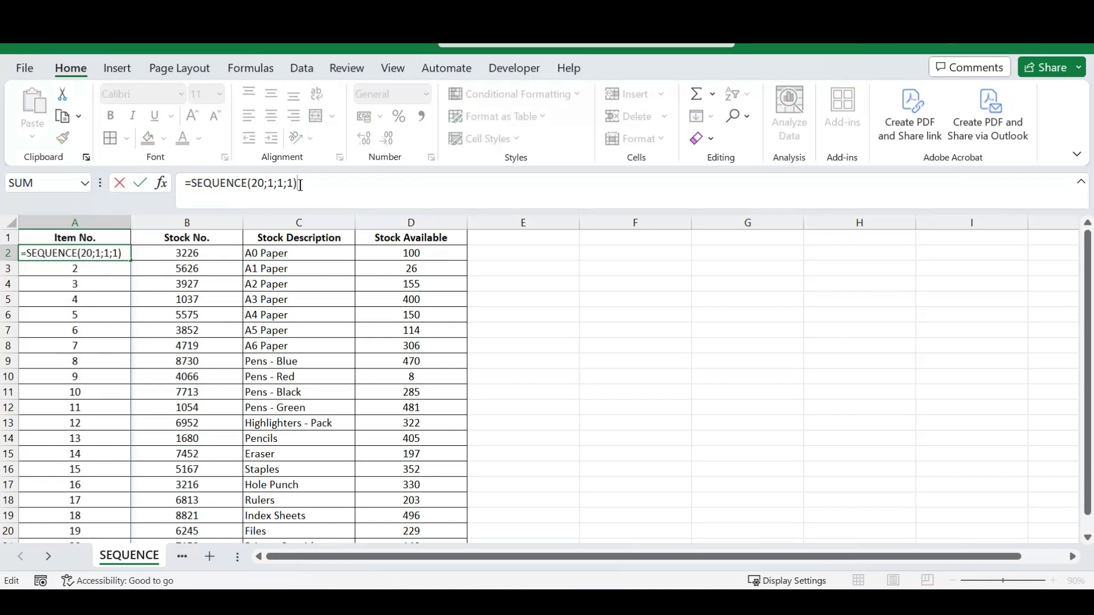
{"action": "left_click", "coordinate": [287, 184]}
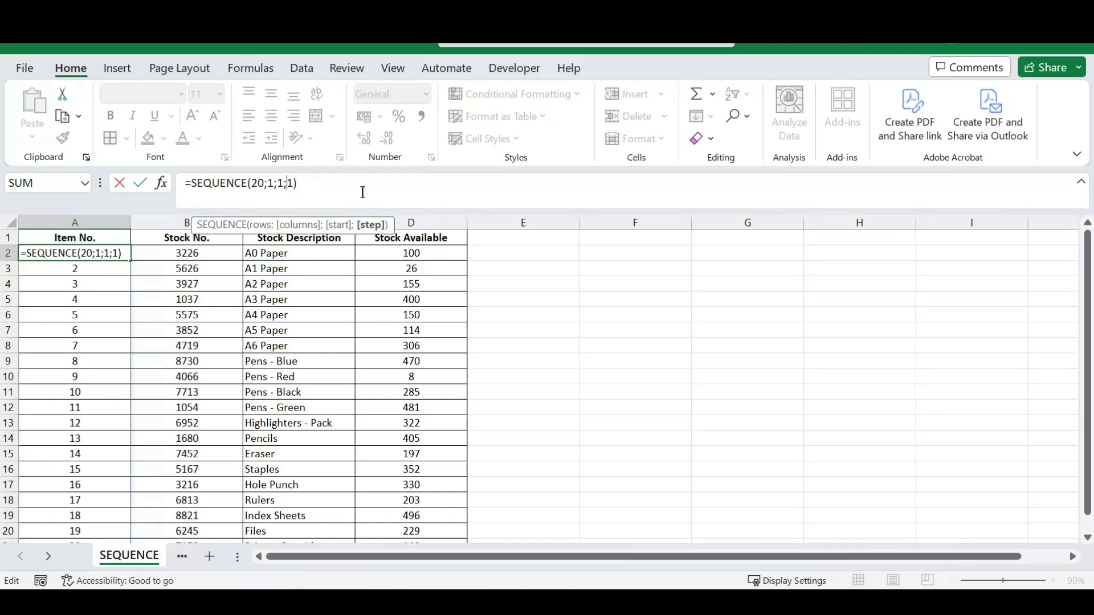
{"action": "type", "text": "0,"}
{"action": "key", "text": "Return"}
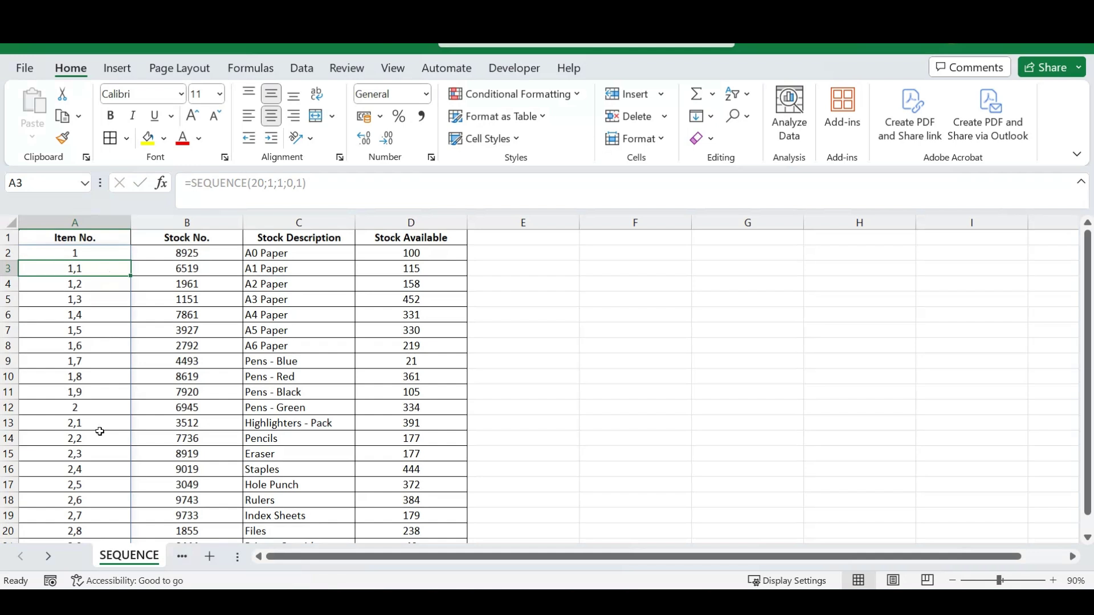
{"action": "left_click", "coordinate": [98, 257]}
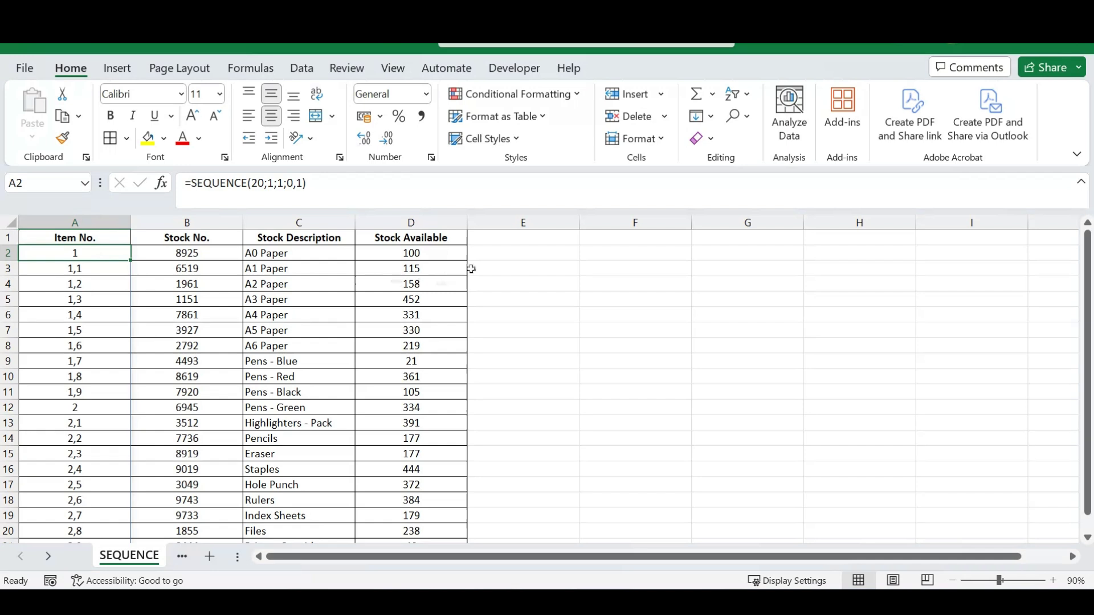
Undo the SEQUENCE formula and type the plain text No. 1 into A2.
{"action": "left_click", "coordinate": [499, 258]}
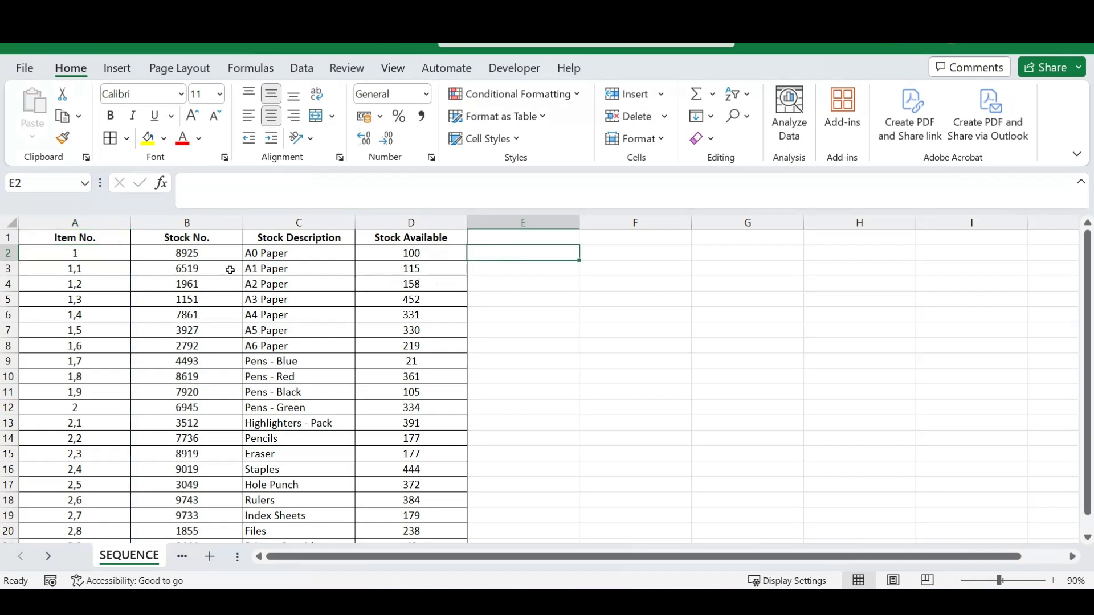
{"action": "left_click", "coordinate": [94, 255]}
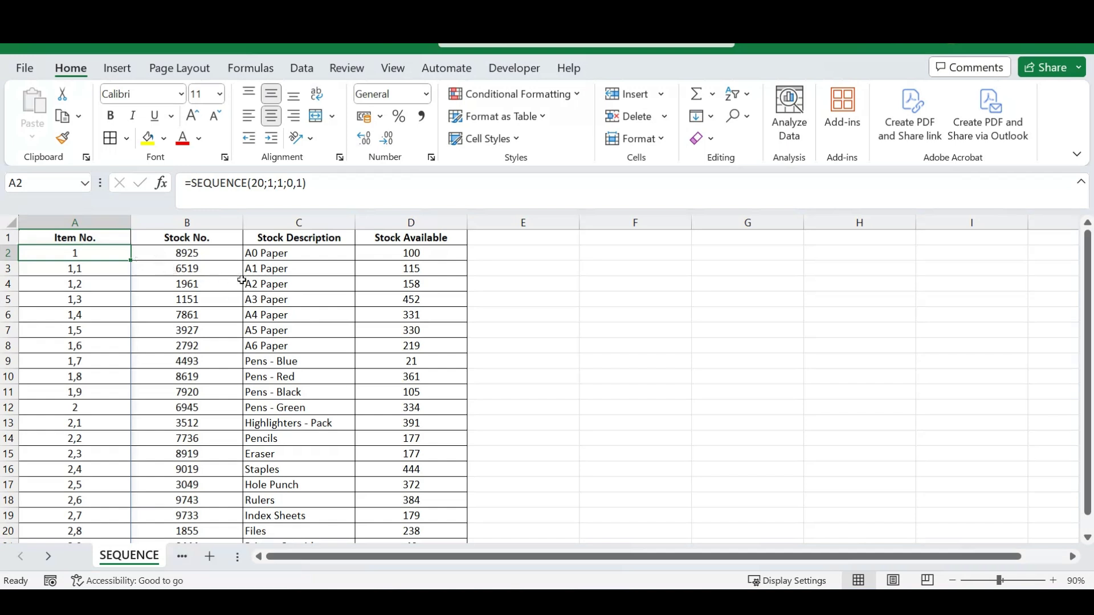
{"action": "key", "text": "ctrl+z"}
{"action": "key", "text": "ctrl+z"}
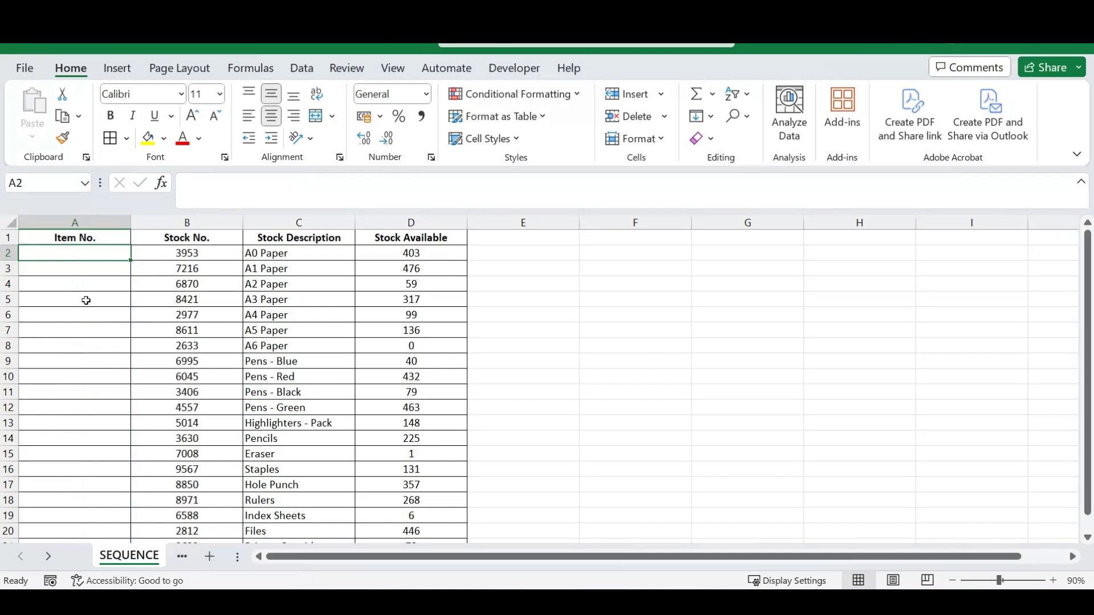
{"action": "type", "text": "No. 1"}
{"action": "key", "text": "Return"}
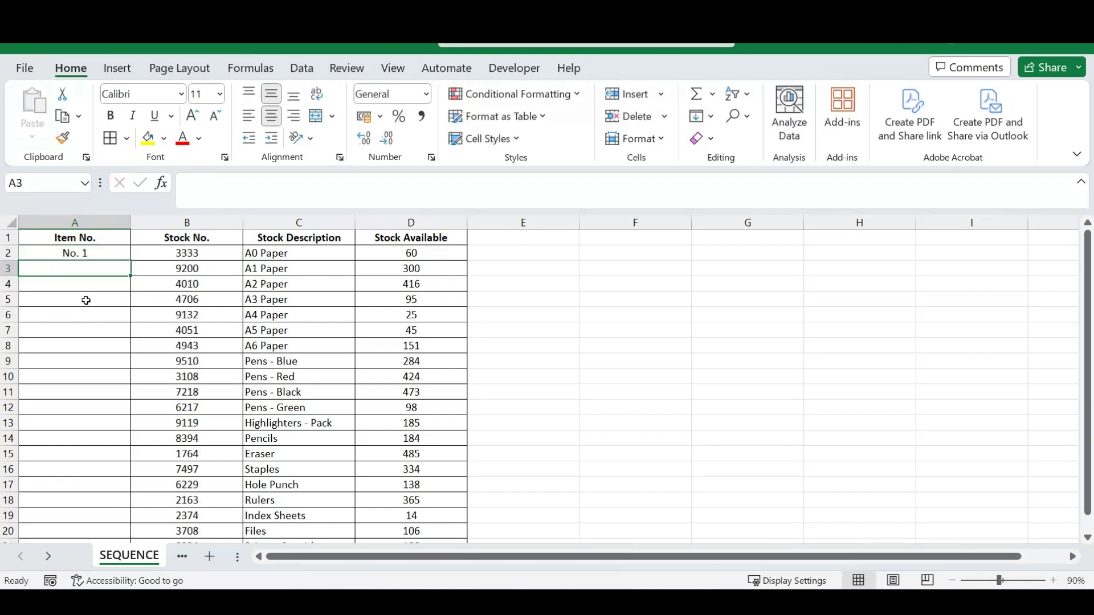
{"action": "left_click", "coordinate": [108, 254]}
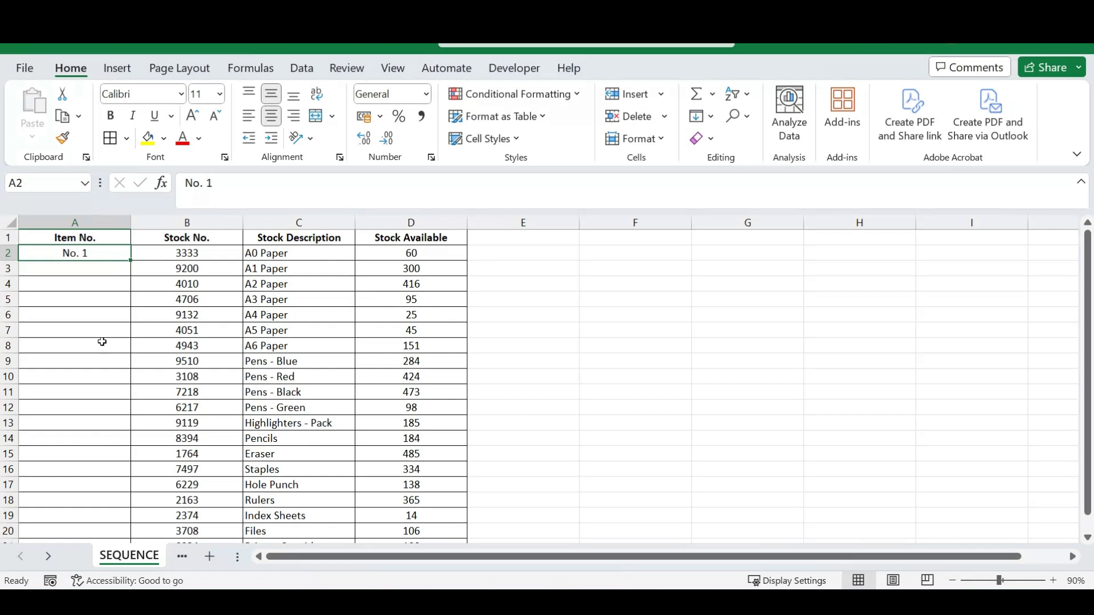
Enter ="No. " & SEQUENCE(20;1;1;1) in A2 to spill labels No. 1 through No. 20.
{"action": "type", "text": "="}
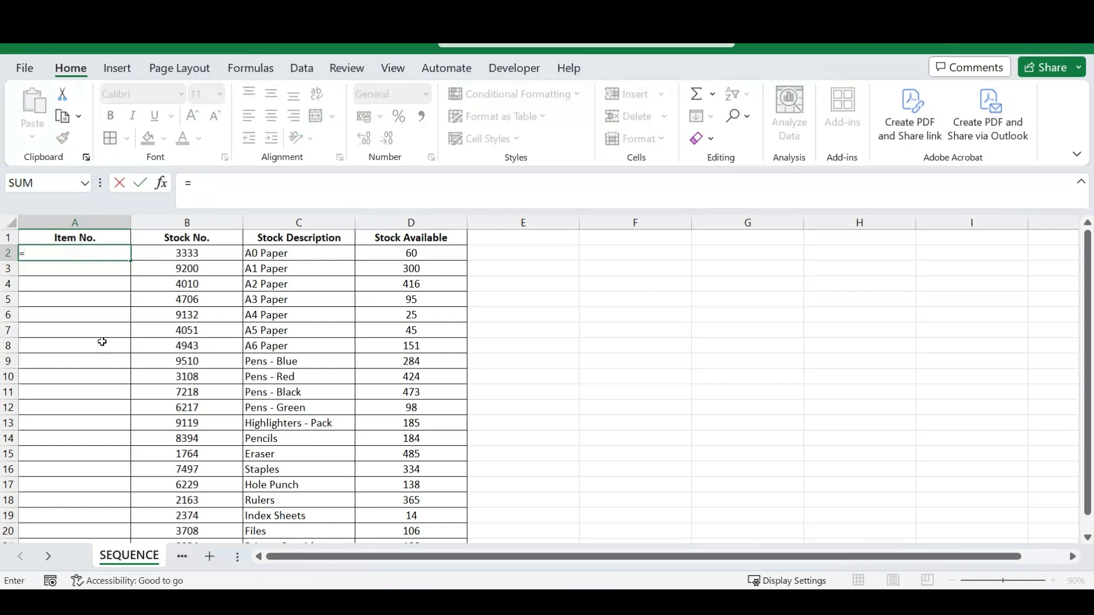
{"action": "type", "text": "\"No."}
{"action": "type", "text": "\" & seq"}
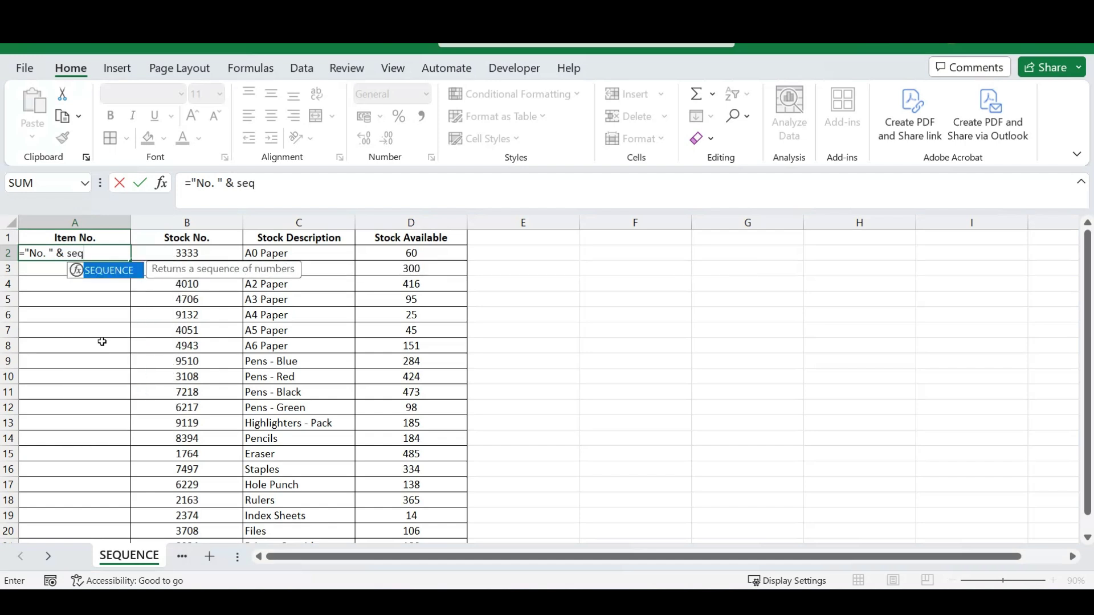
{"action": "key", "text": "Tab"}
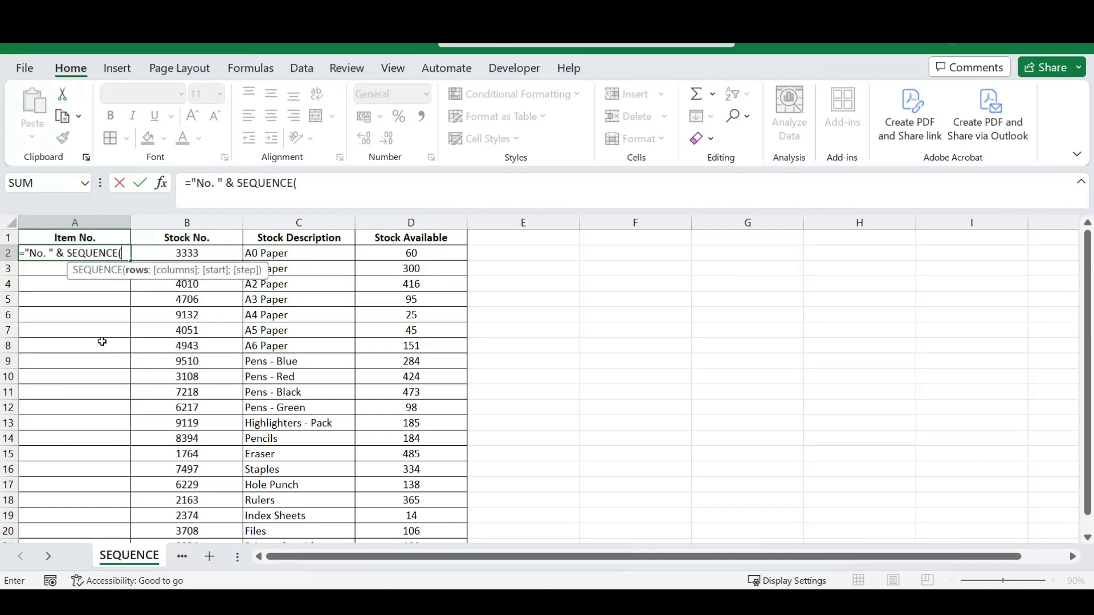
{"action": "left_click", "coordinate": [302, 186]}
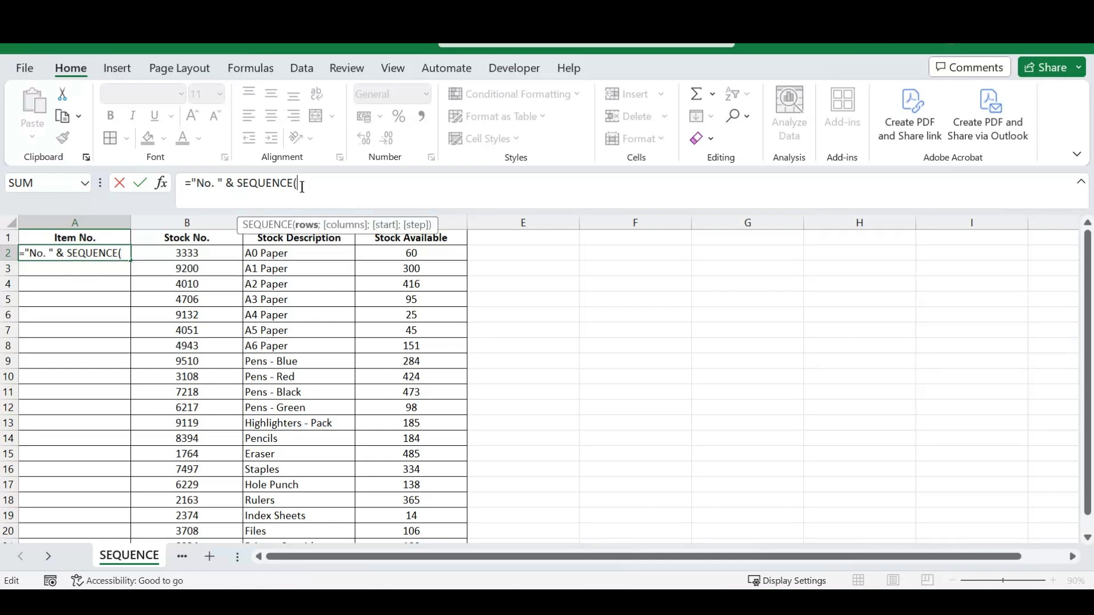
{"action": "type", "text": "20;"}
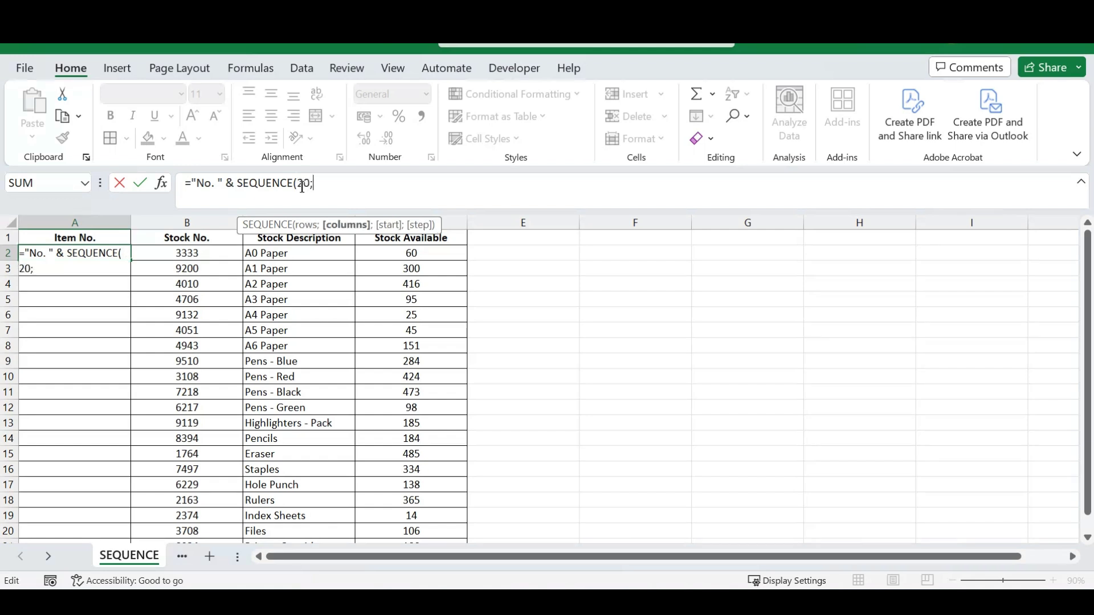
{"action": "type", "text": "1;"}
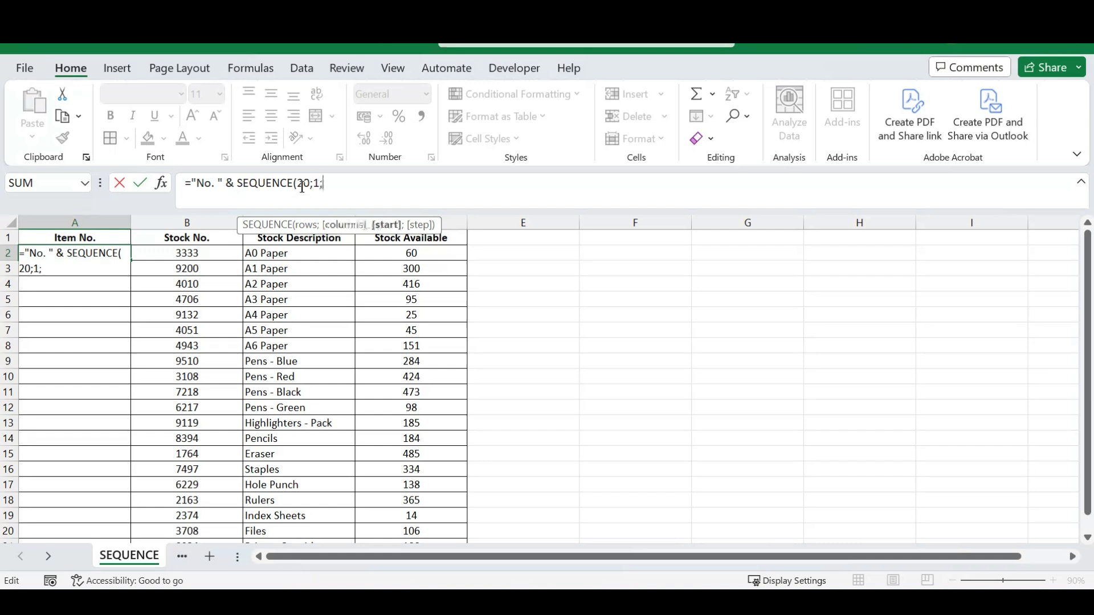
{"action": "type", "text": "1;"}
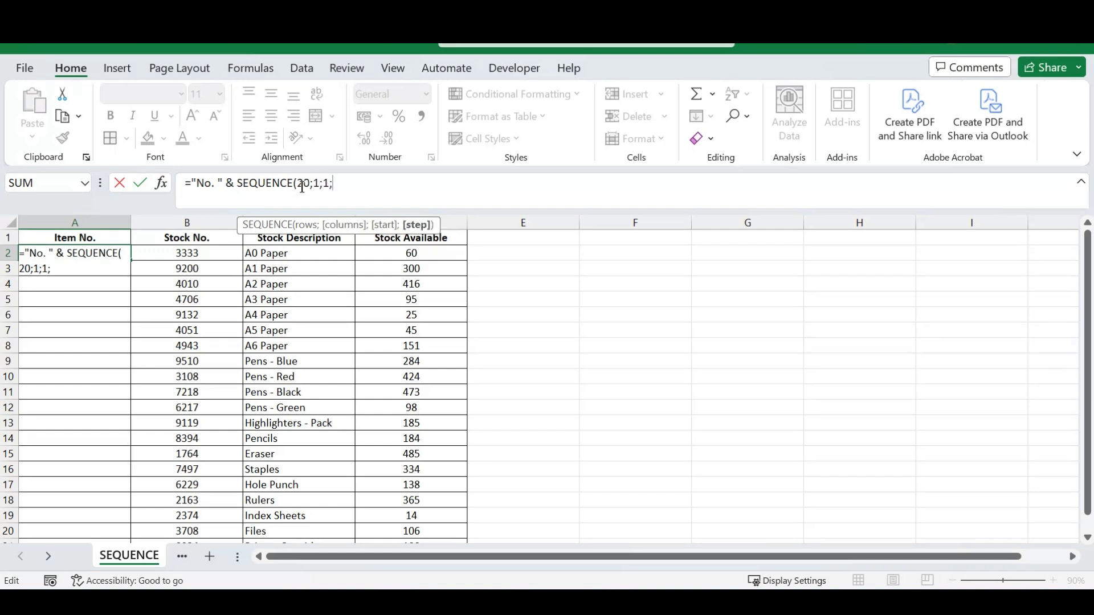
{"action": "type", "text": "1)"}
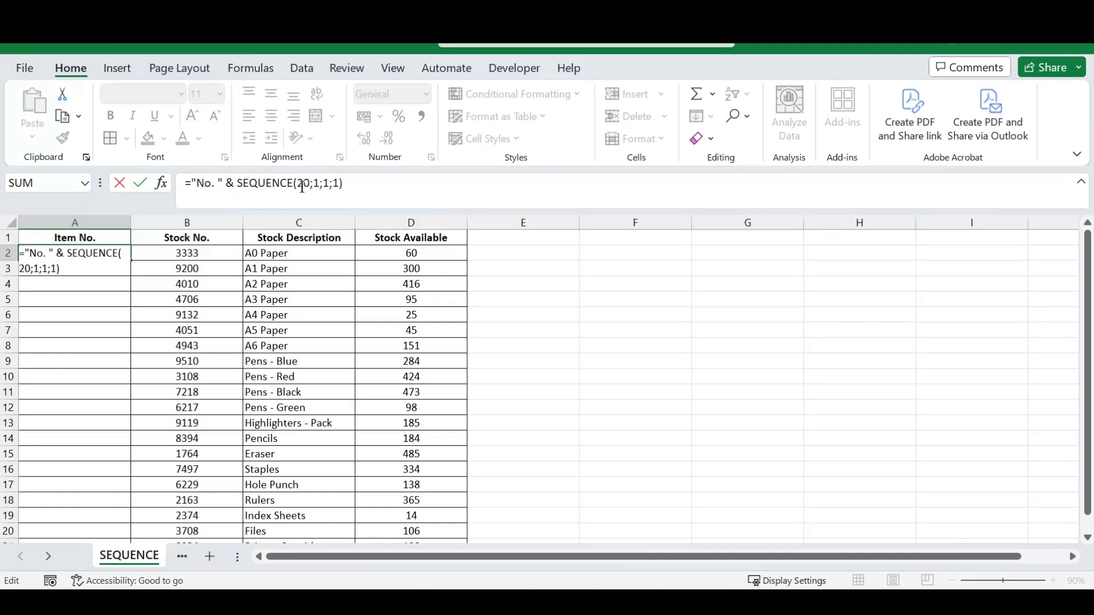
{"action": "key", "text": "Return"}
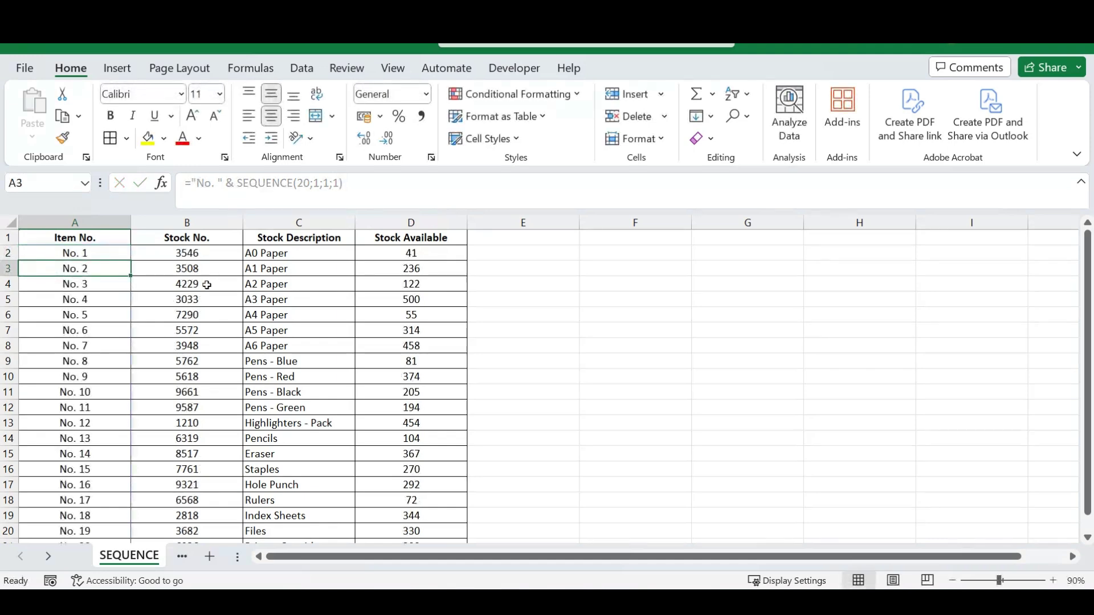
Select A2 and open its ="No. " & SEQUENCE formula in the formula bar for review.
{"action": "left_click", "coordinate": [97, 252]}
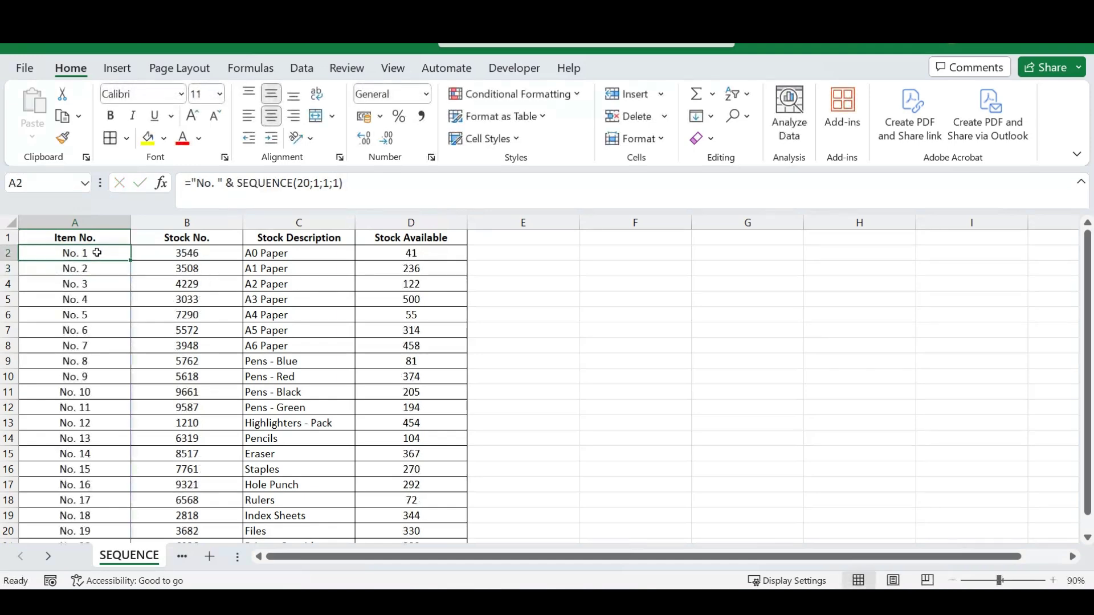
{"action": "left_click", "coordinate": [210, 186]}
{"action": "left_click", "coordinate": [351, 185]}
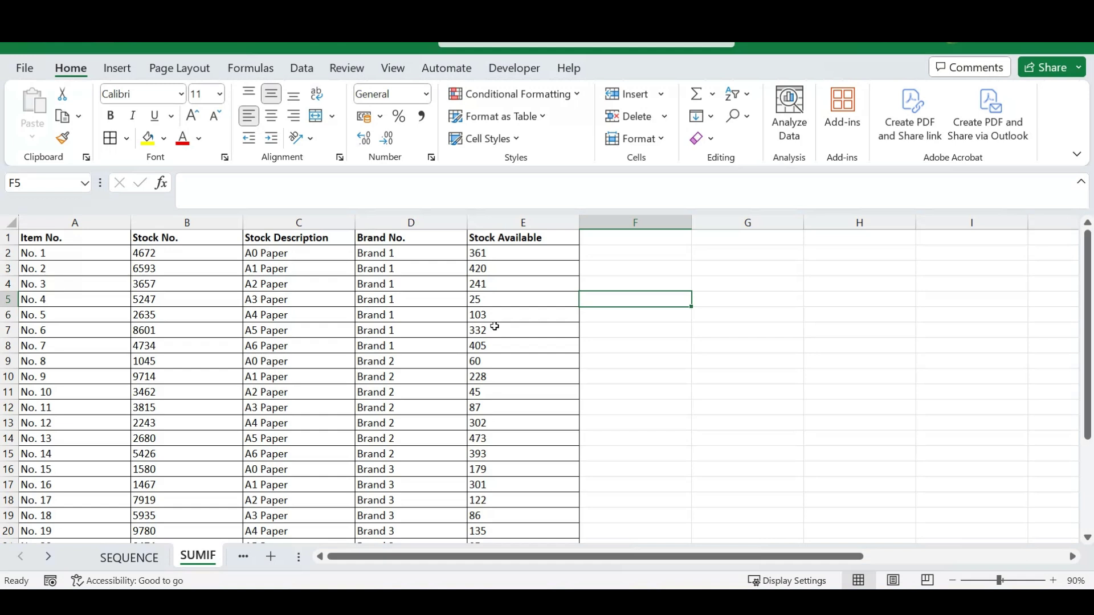
On the SUMIF sheet, move the selection up to cell F2.
{"action": "key", "text": "Up"}
{"action": "key", "text": "Up"}
{"action": "key", "text": "Up"}
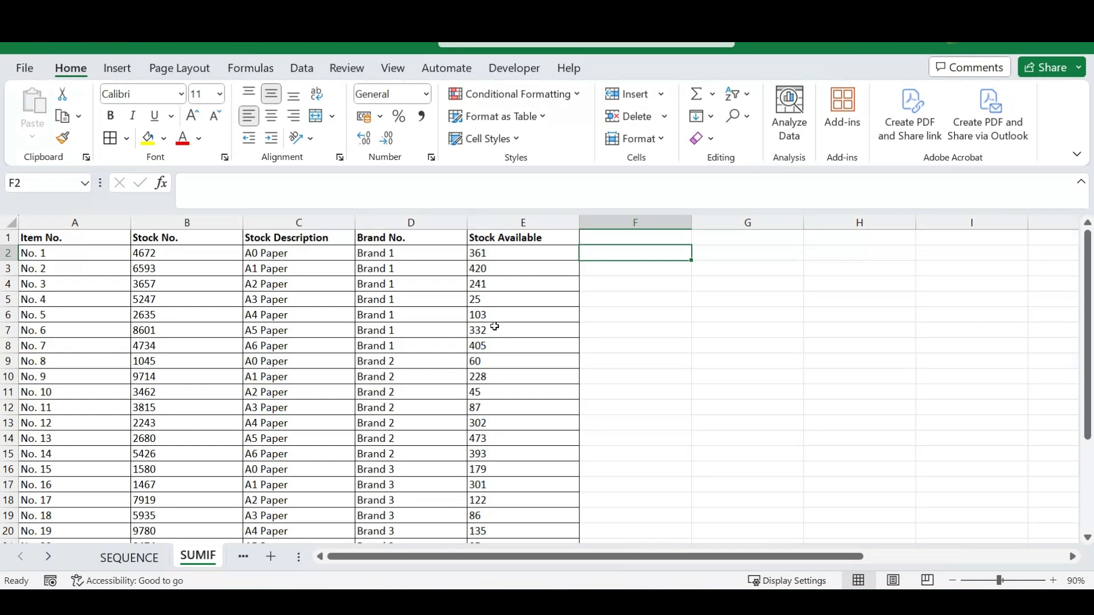
Type the label A0 Paper in F2 and move to G2 beside it.
{"action": "type", "text": "A0 "}
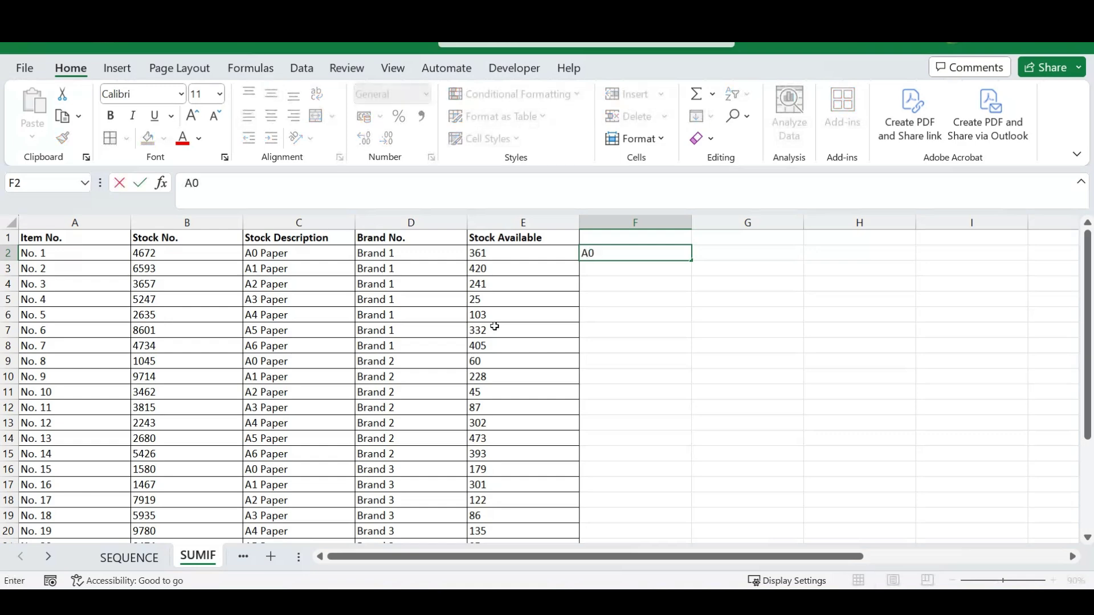
{"action": "type", "text": "Paper"}
{"action": "key", "text": "Return"}
{"action": "key", "text": "Up"}
{"action": "key", "text": "Right"}
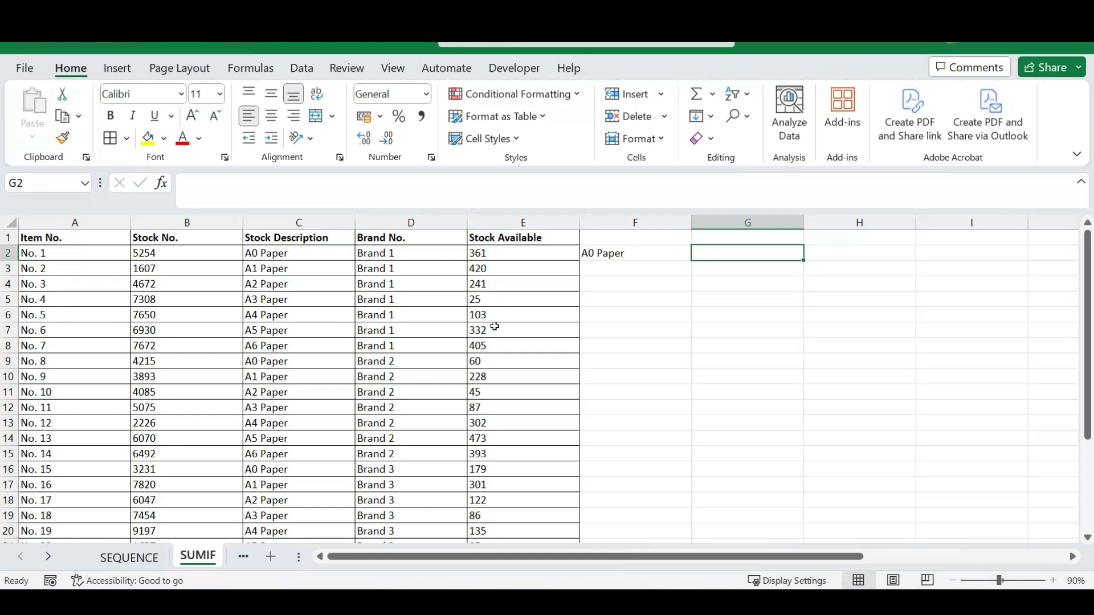
Enter =SUMIF(C:C;F2;E:E) in G2 to total A0 Paper stock at 961.
{"action": "type", "text": "=sumif"}
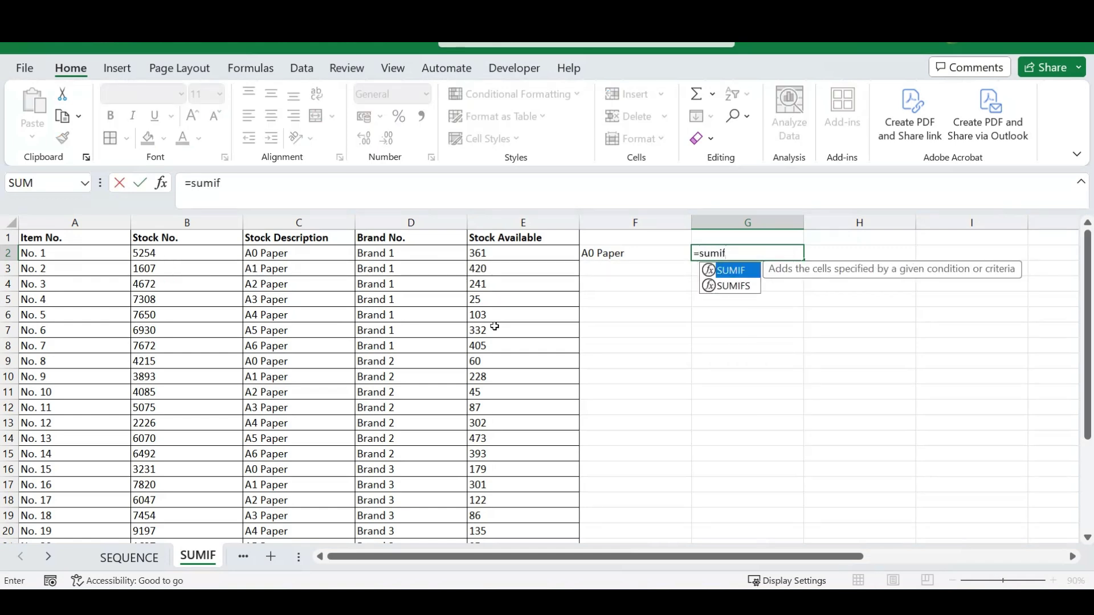
{"action": "key", "text": "Tab"}
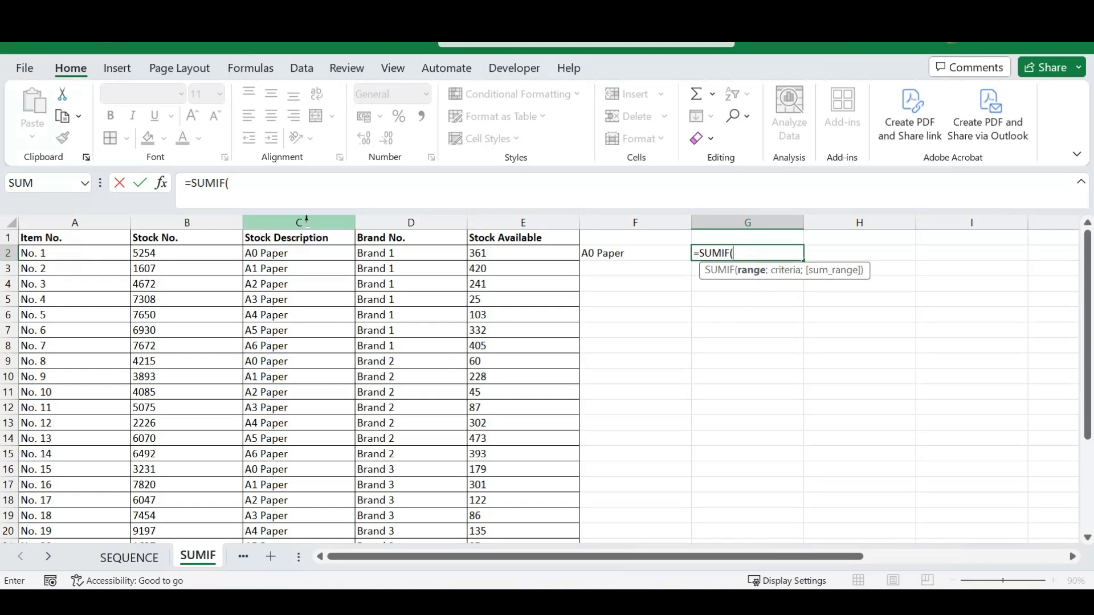
{"action": "left_click", "coordinate": [247, 224]}
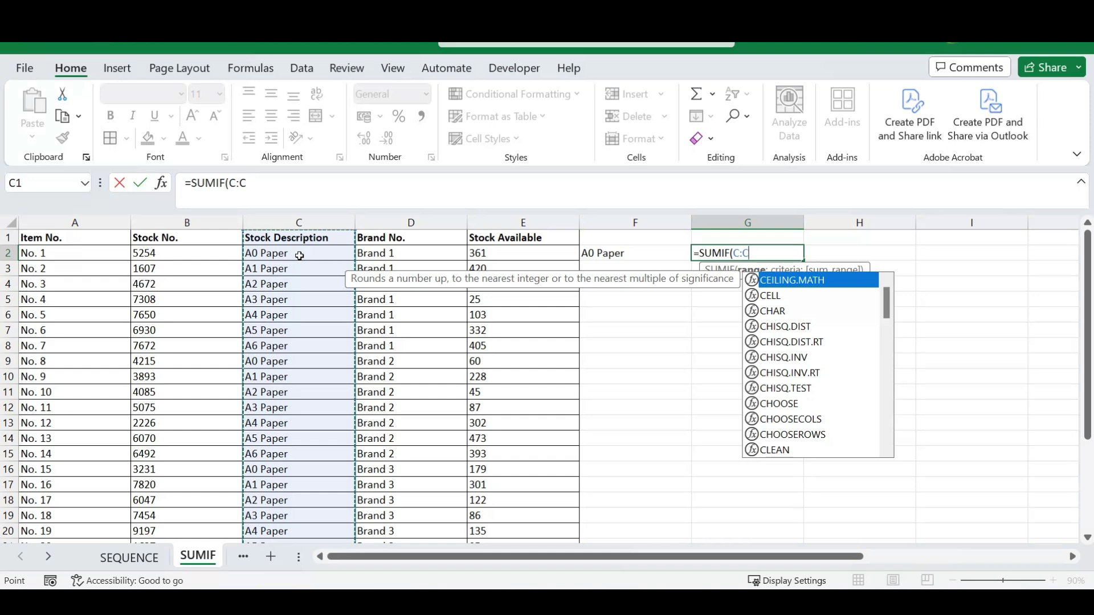
{"action": "type", "text": ";"}
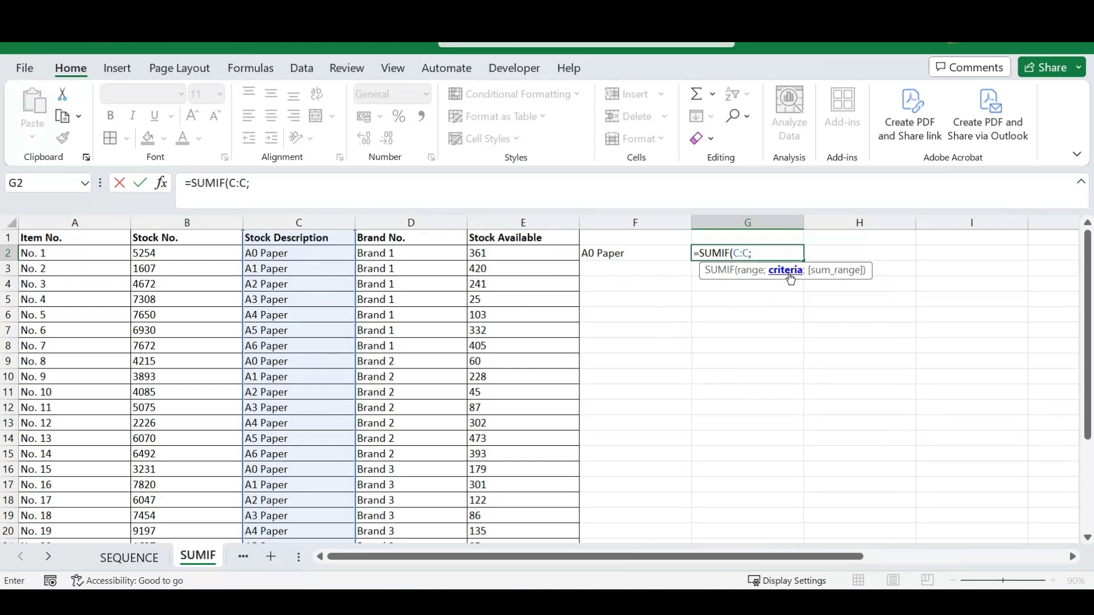
{"action": "left_click", "coordinate": [608, 256]}
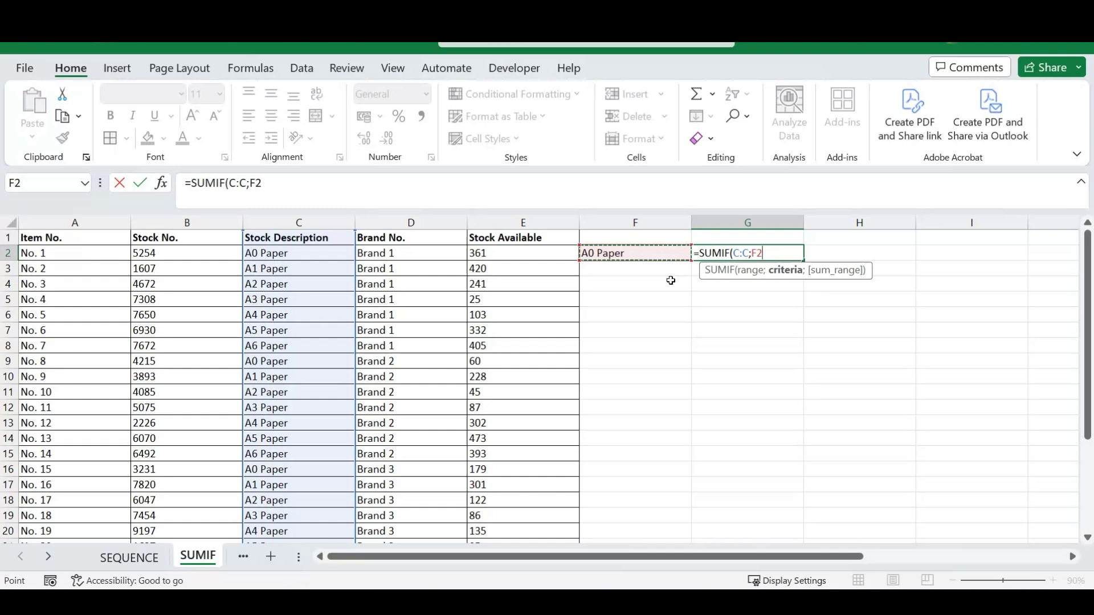
{"action": "type", "text": ";"}
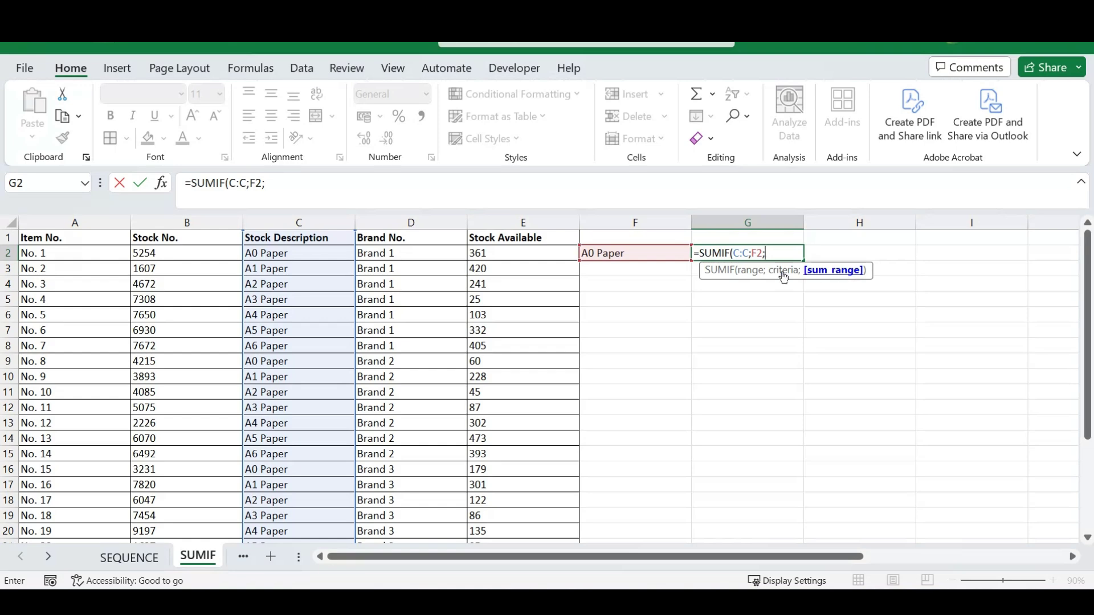
{"action": "left_click", "coordinate": [525, 220]}
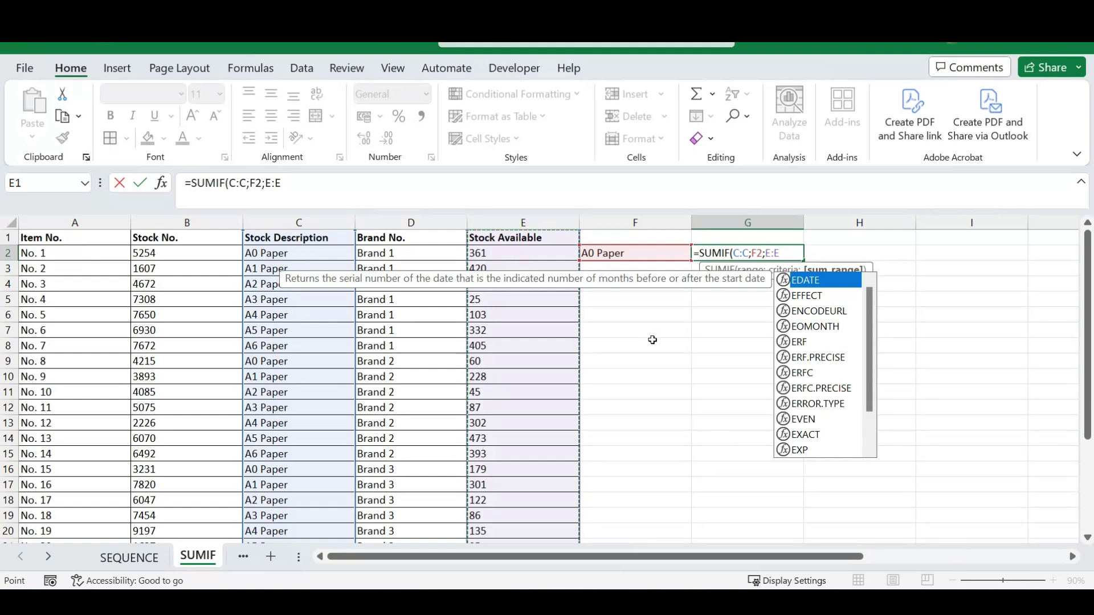
{"action": "type", "text": ")"}
{"action": "left_click", "coordinate": [770, 254]}
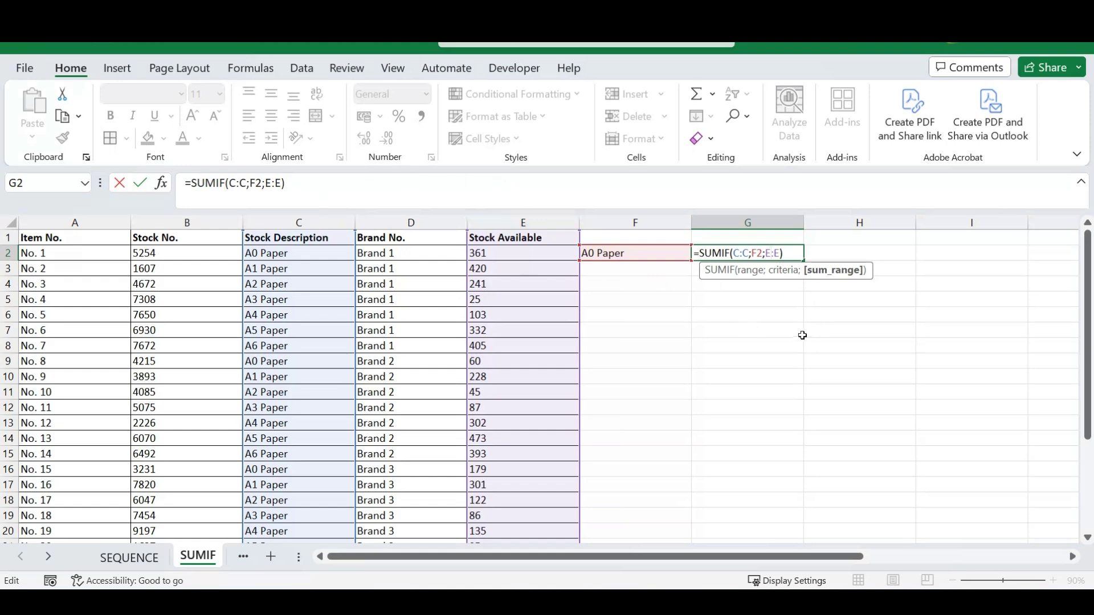
{"action": "key", "text": "Return"}
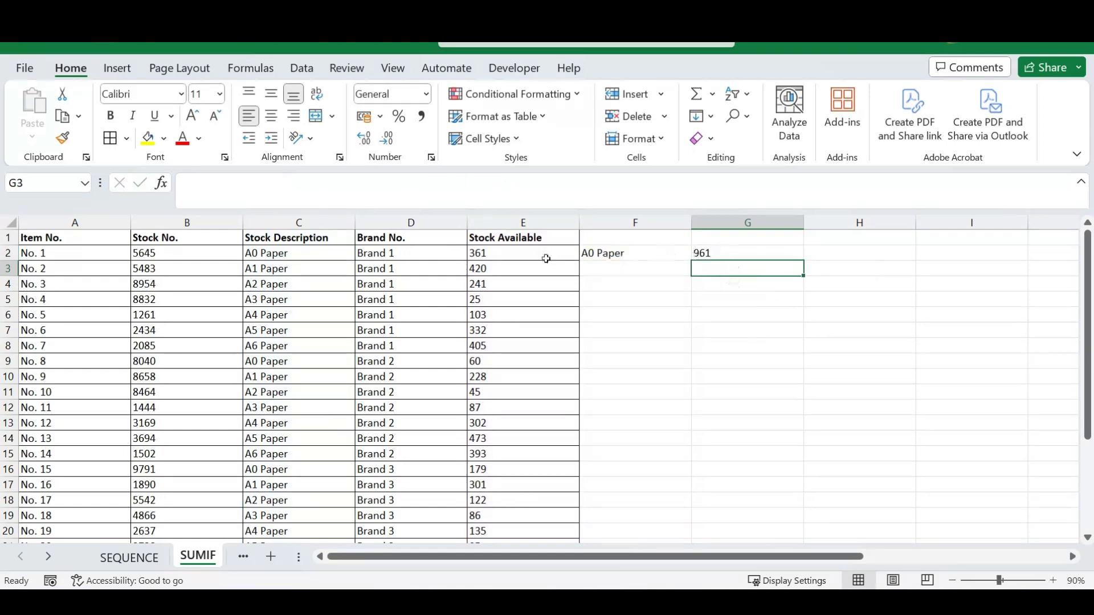
Check the A0 Paper label and its SUMIF total, then go to F4.
{"action": "left_click_drag", "start_coordinate": [633, 251], "coordinate": [725, 255]}
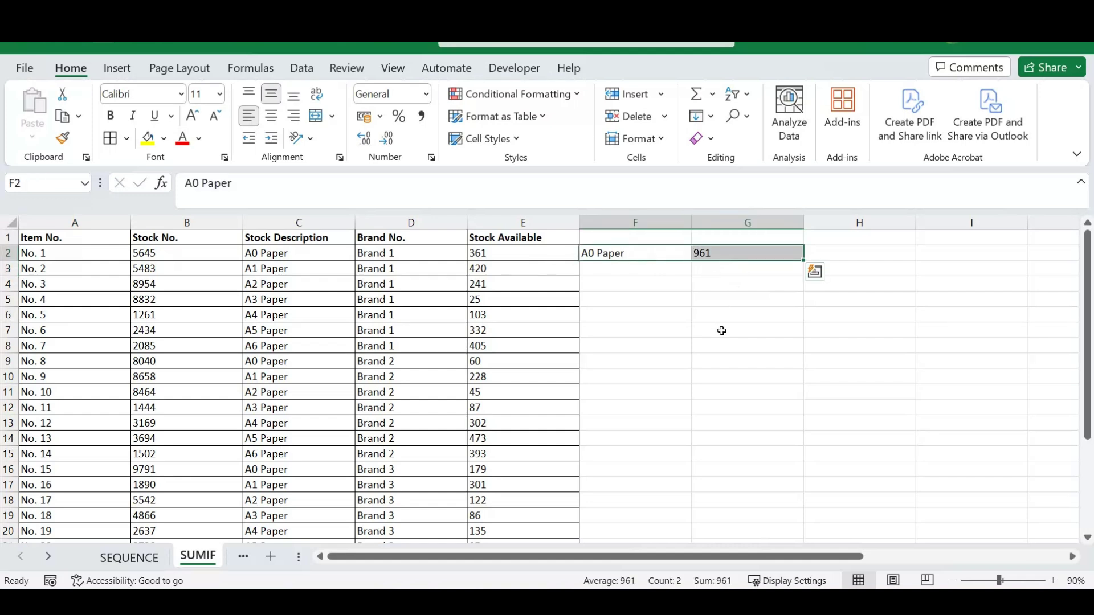
{"action": "left_click", "coordinate": [636, 282]}
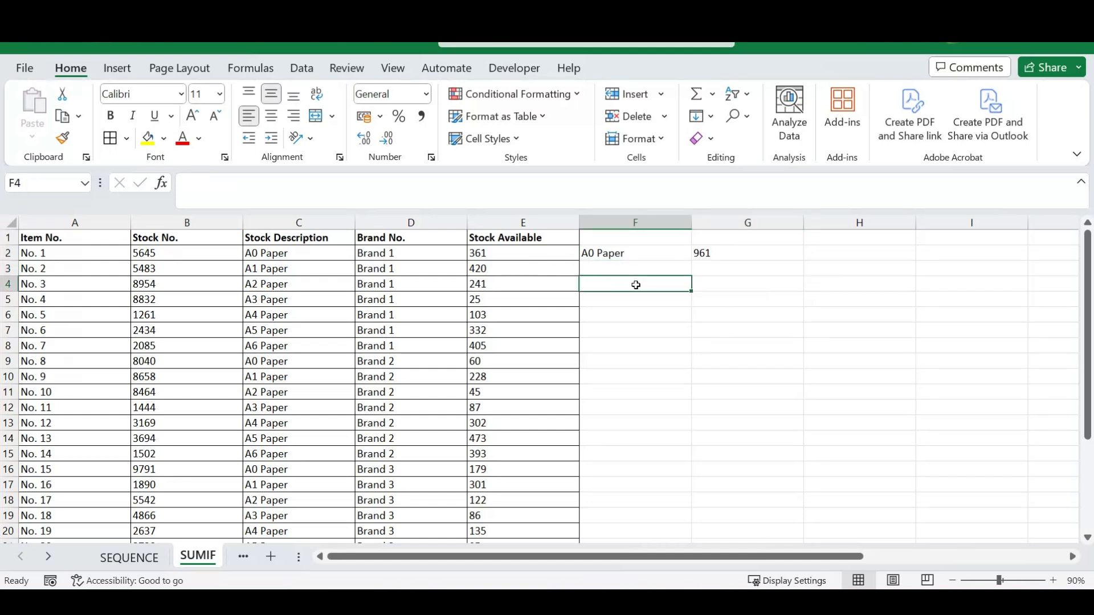
{"action": "left_click", "coordinate": [735, 252]}
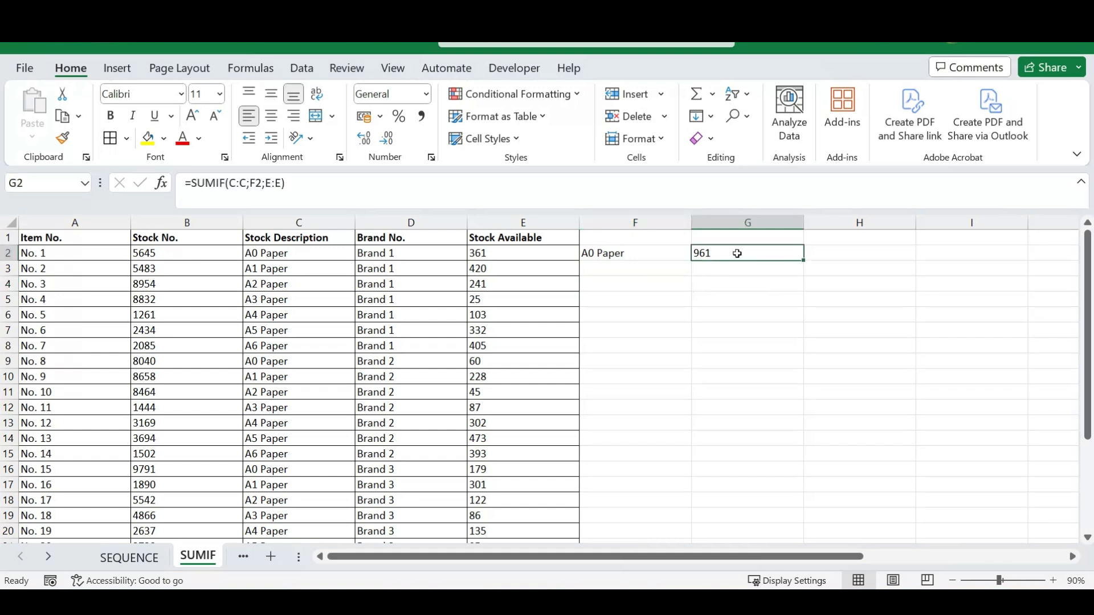
{"action": "left_click", "coordinate": [640, 285]}
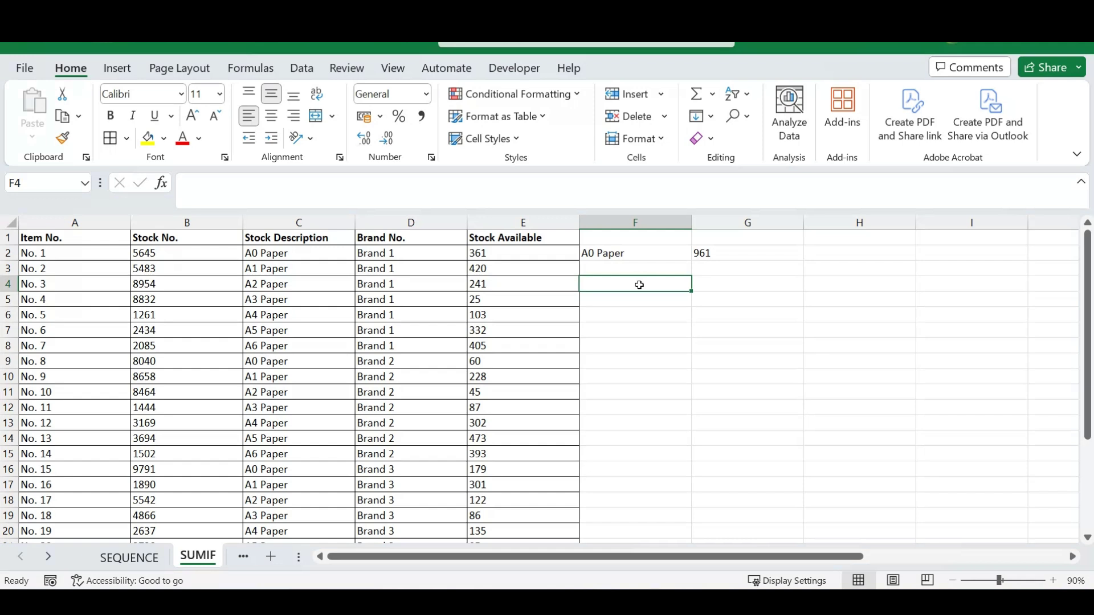
Type the label Brand 1 in F4 and select G4 beside it.
{"action": "type", "text": "Brand"}
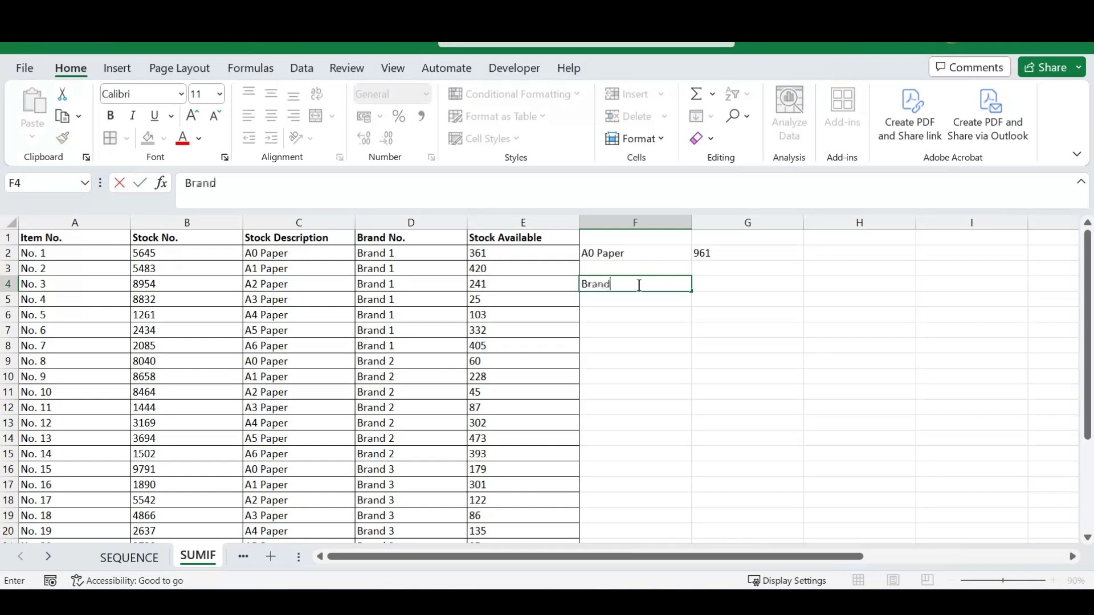
{"action": "type", "text": " 1"}
{"action": "key", "text": "Return"}
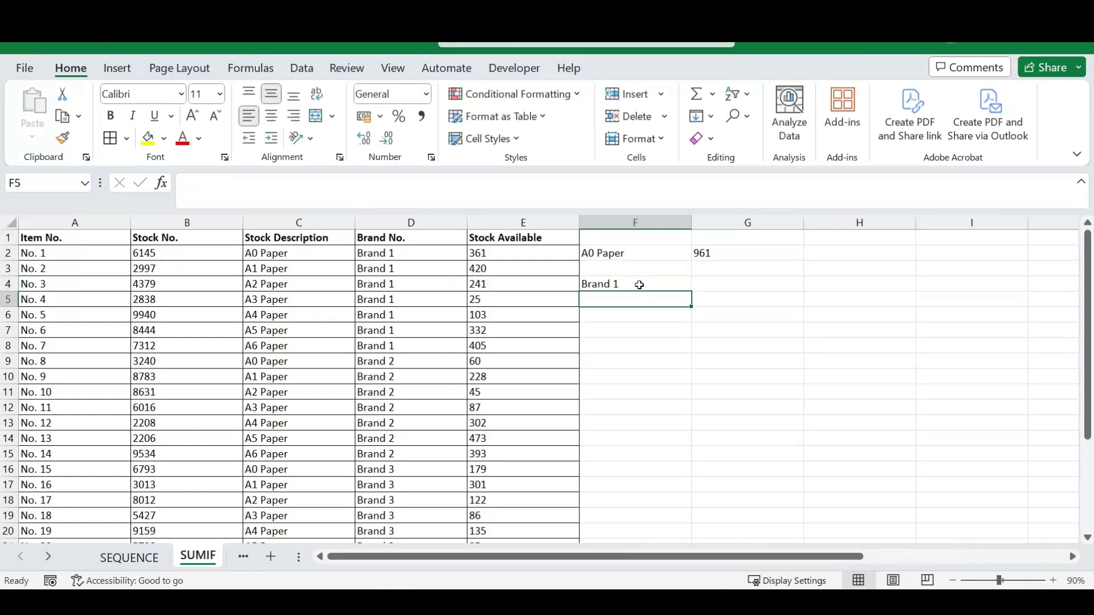
{"action": "left_click", "coordinate": [628, 286]}
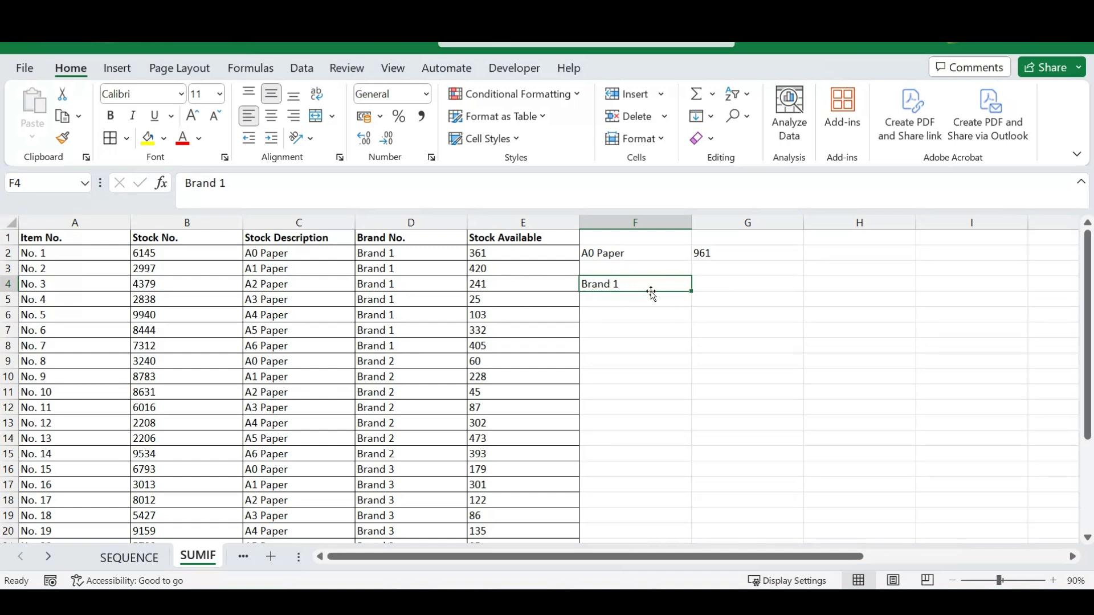
{"action": "left_click", "coordinate": [721, 286]}
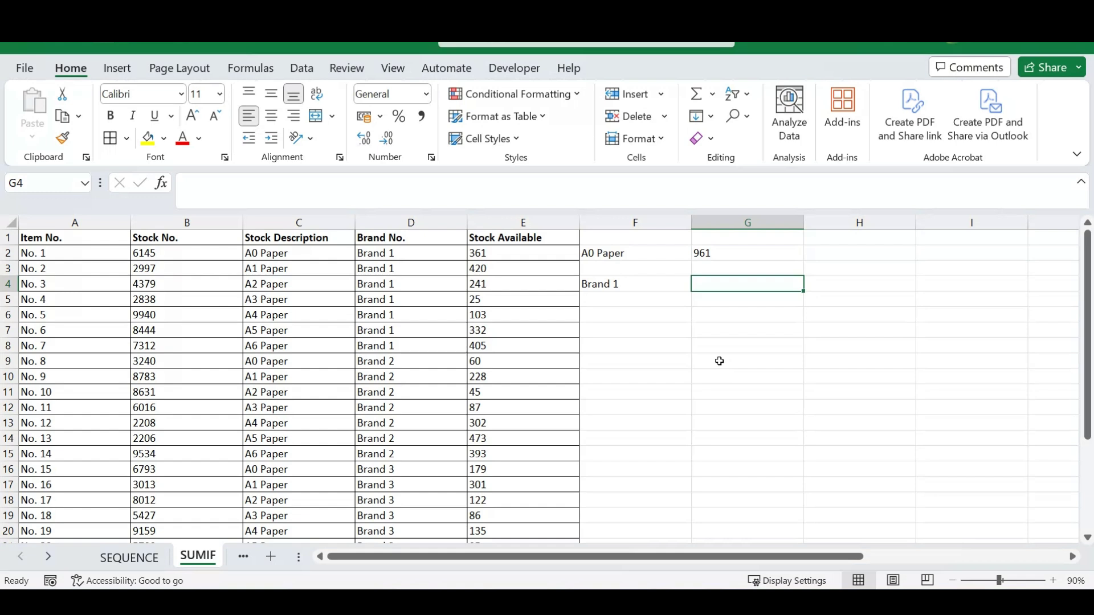
Enter =SUMIF(D:D;F4;E:E) in G4 to total Brand 1 stock at 1887.
{"action": "type", "text": "=sumif"}
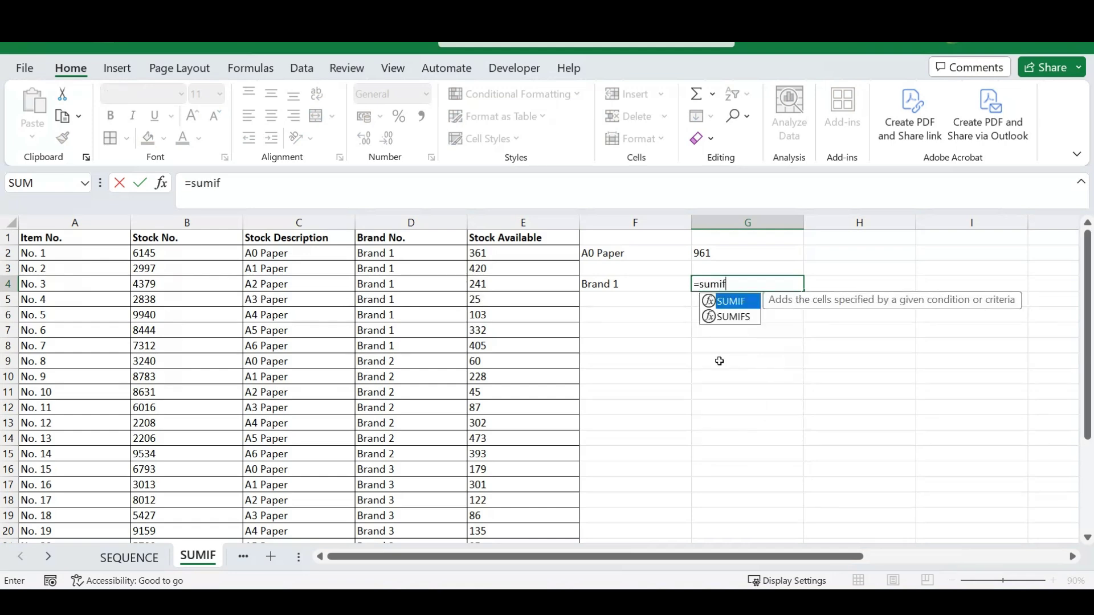
{"action": "key", "text": "Tab"}
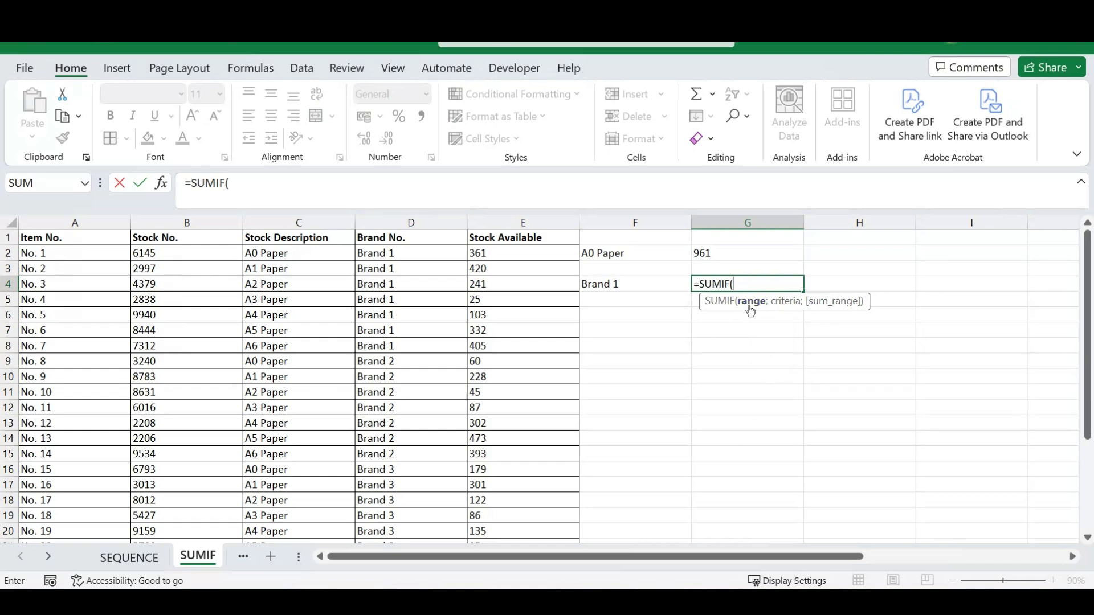
{"action": "left_click", "coordinate": [409, 221]}
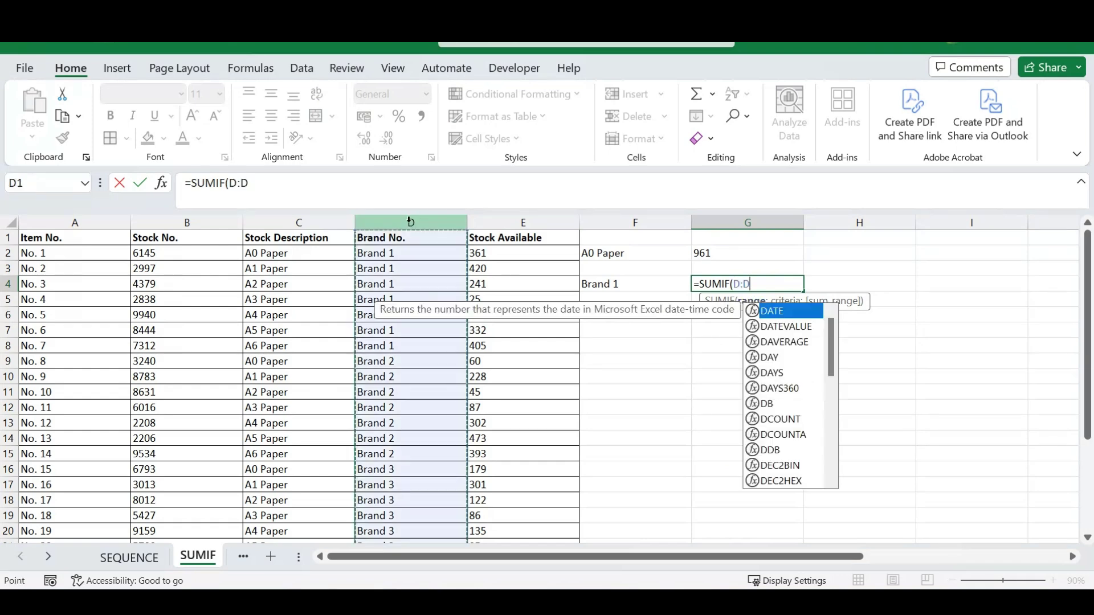
{"action": "type", "text": ";"}
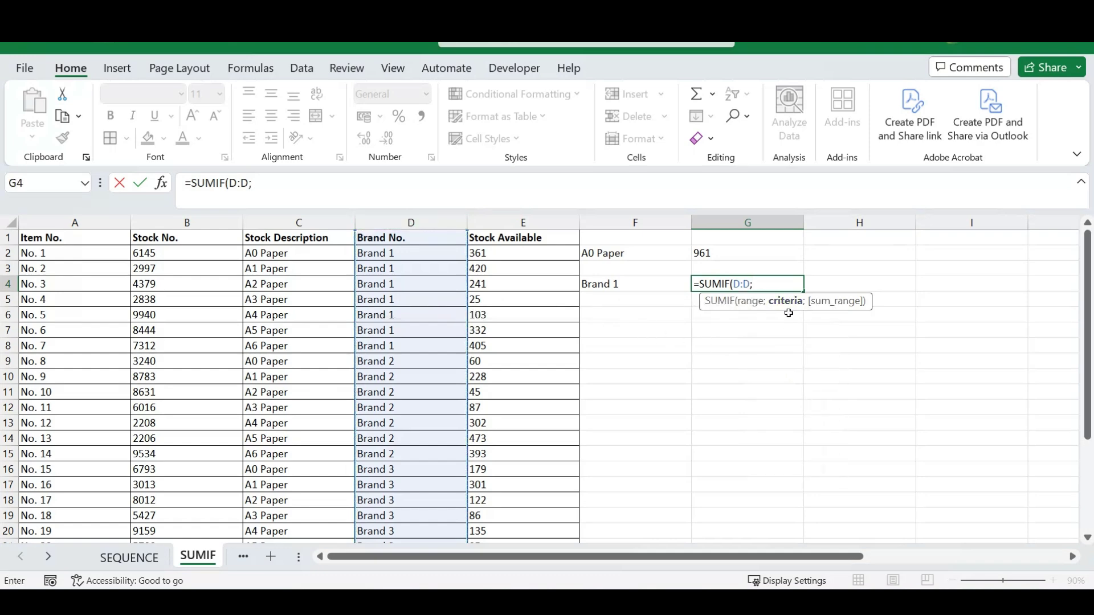
{"action": "left_click", "coordinate": [618, 283]}
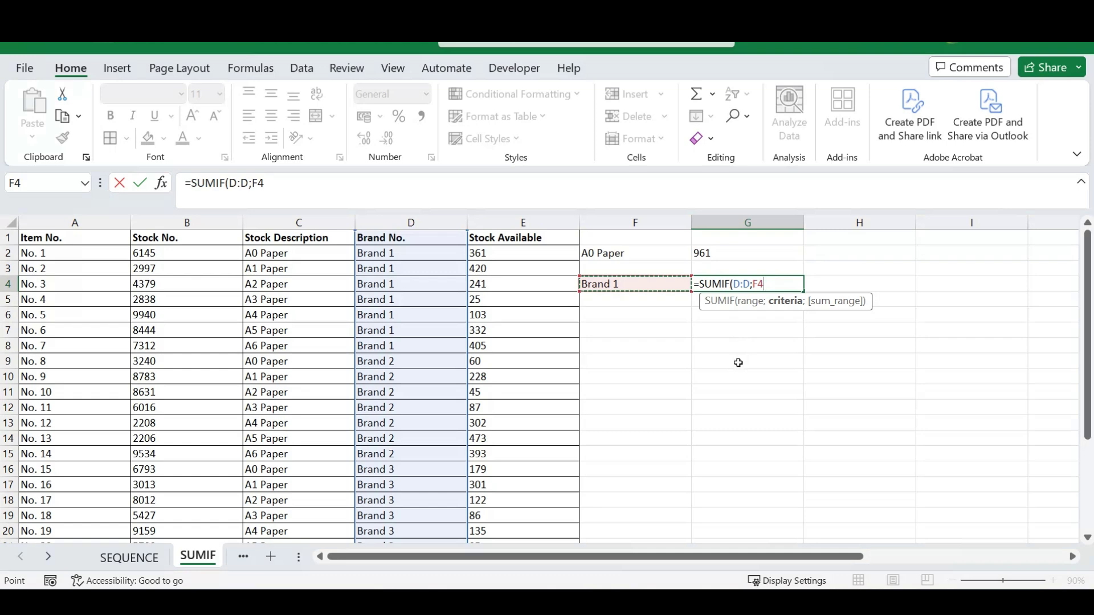
{"action": "type", "text": ";"}
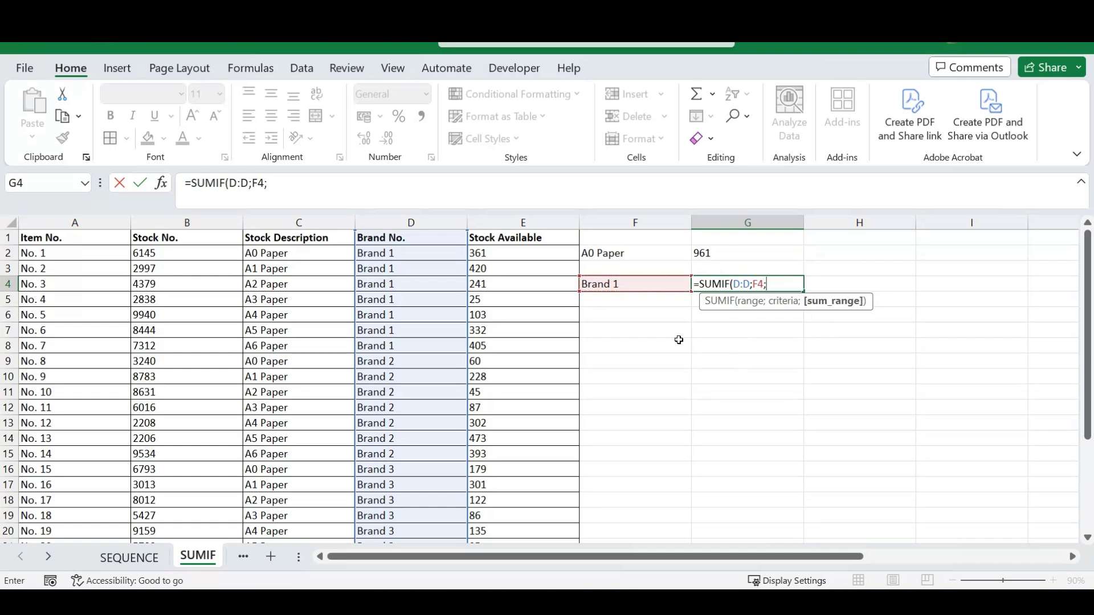
{"action": "left_click", "coordinate": [523, 222]}
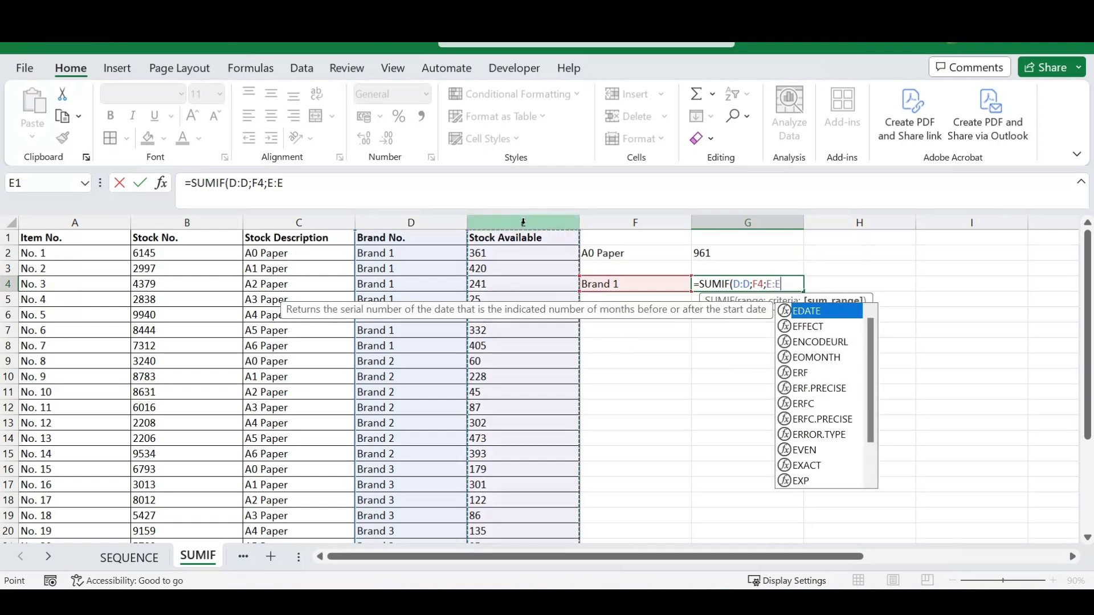
{"action": "type", "text": ")"}
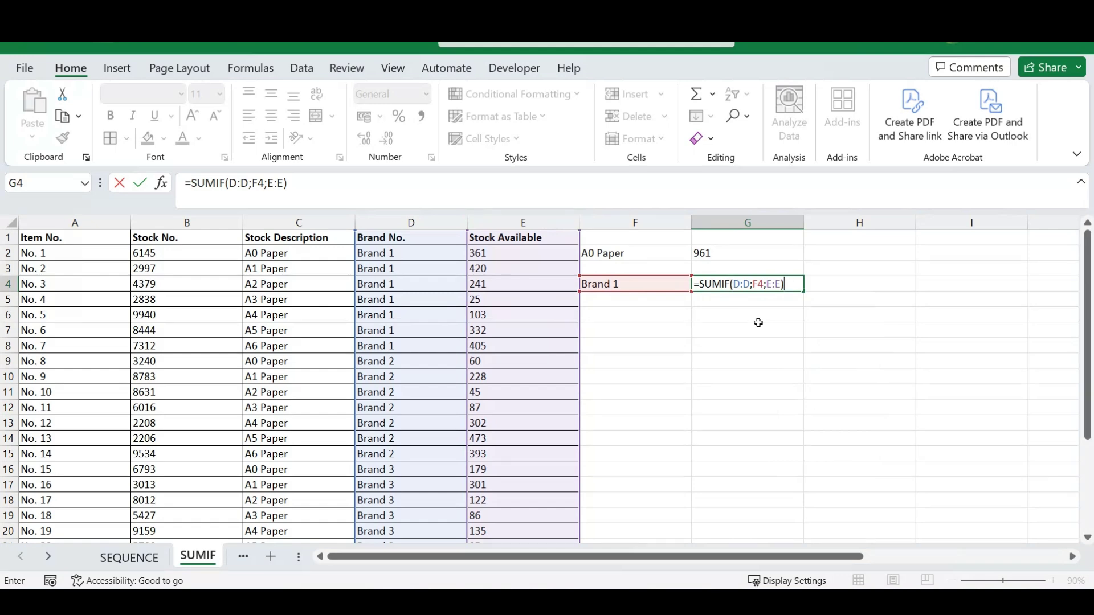
{"action": "key", "text": "Return"}
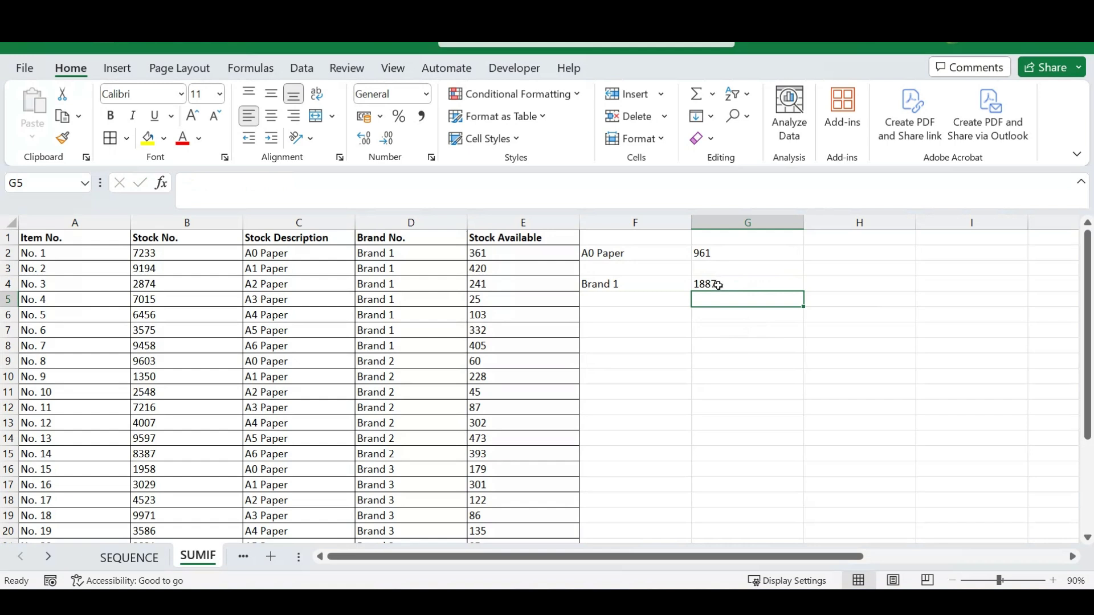
{"action": "left_click", "coordinate": [506, 253]}
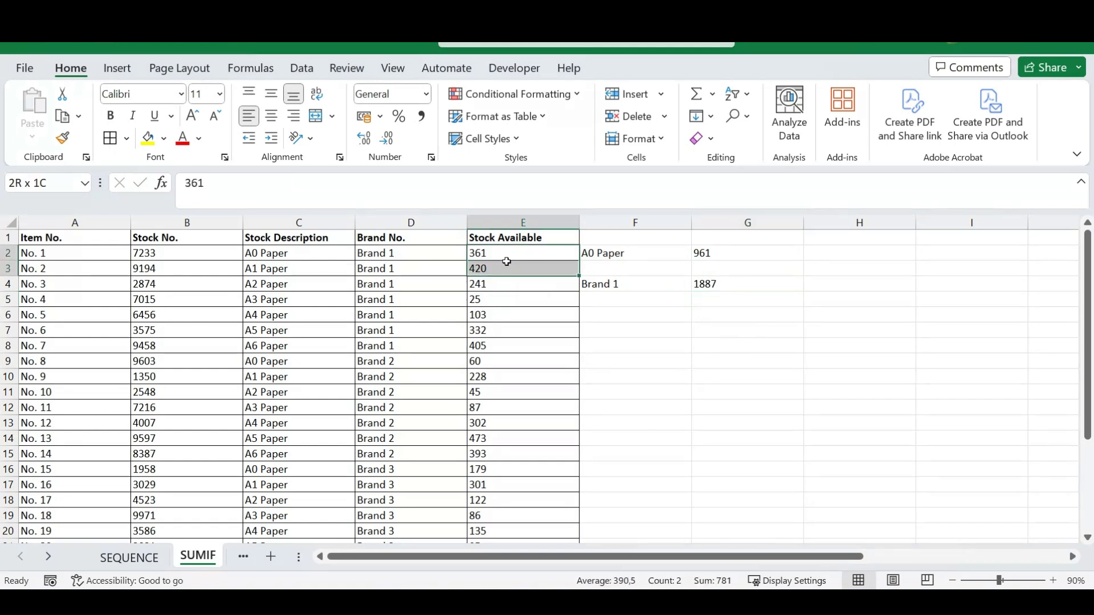
{"action": "left_click_drag", "start_coordinate": [506, 262], "coordinate": [498, 344]}
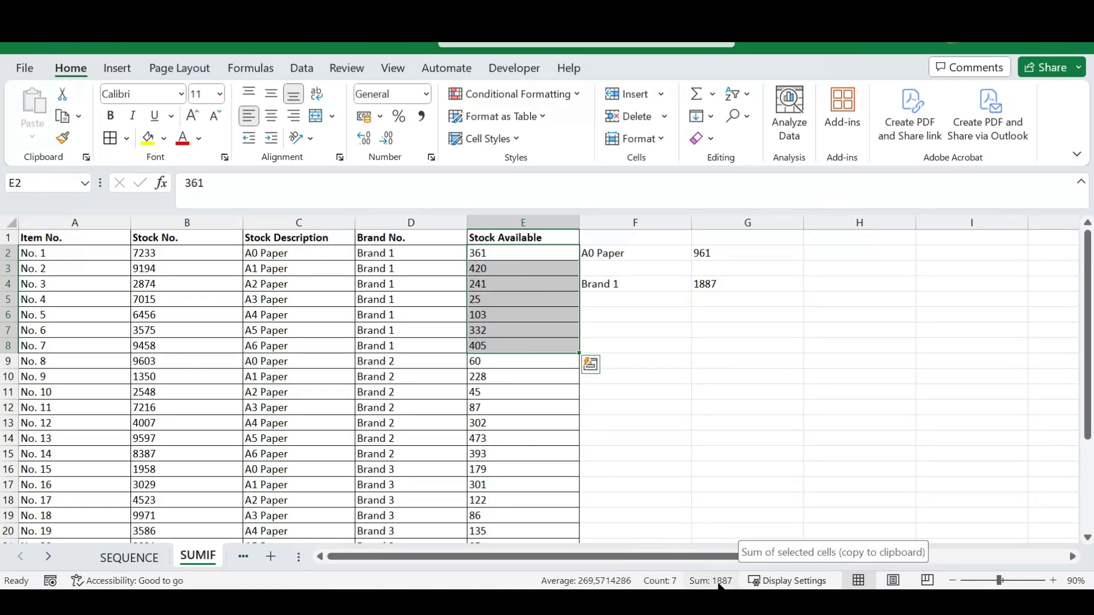
{"action": "left_click", "coordinate": [723, 285]}
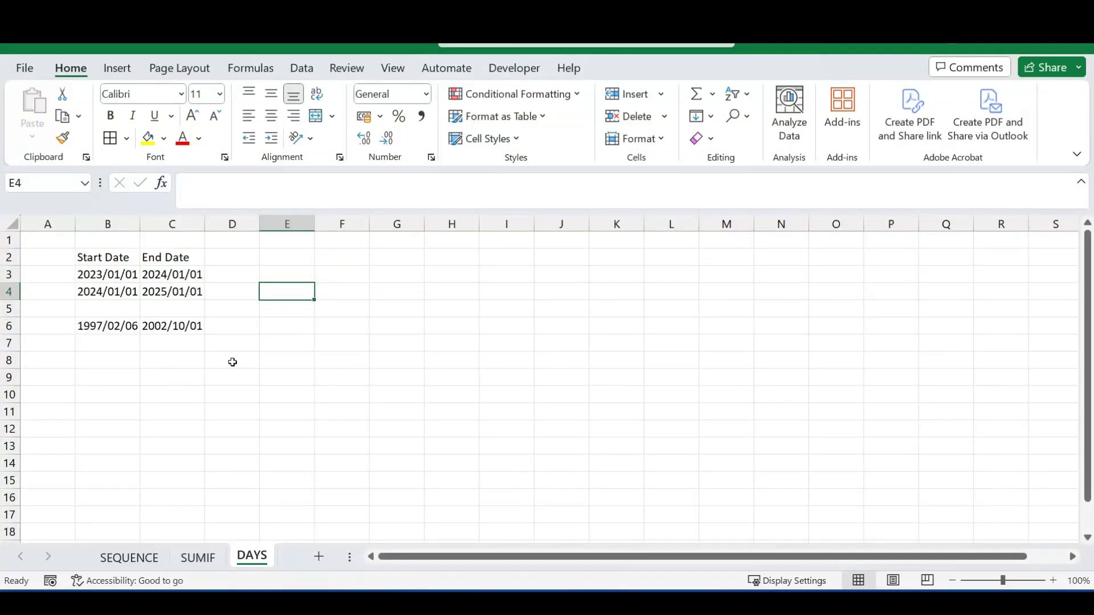
On the DAYS sheet, move to cell D3 beside the first date pair.
{"action": "key", "text": "Left"}
{"action": "key", "text": "Up"}
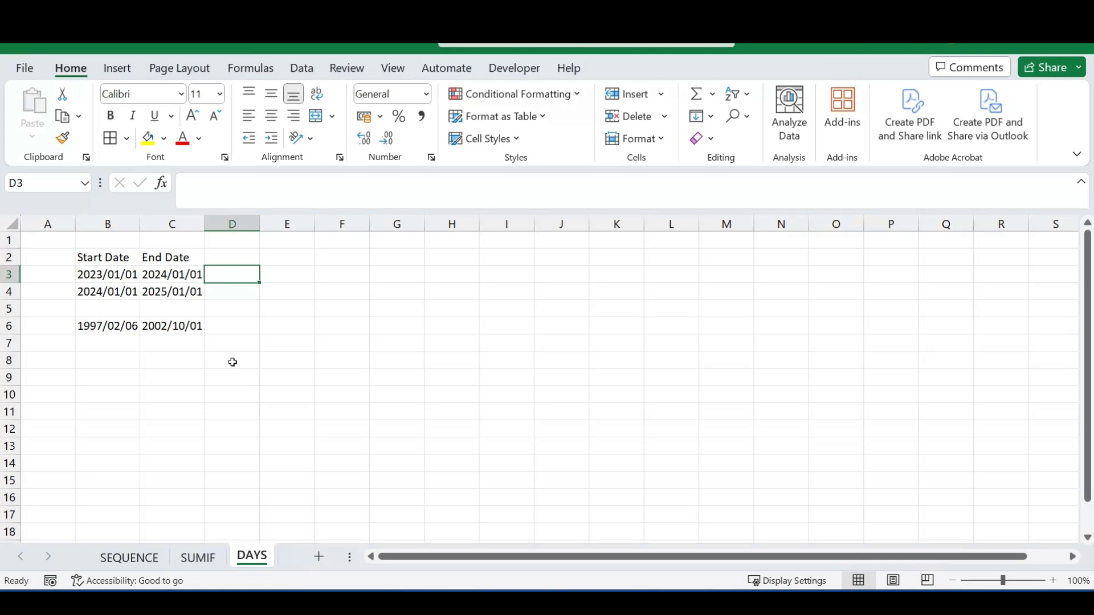
Enter =DAYS(C3;B3) in D3 to get 365 days.
{"action": "type", "text": "=days"}
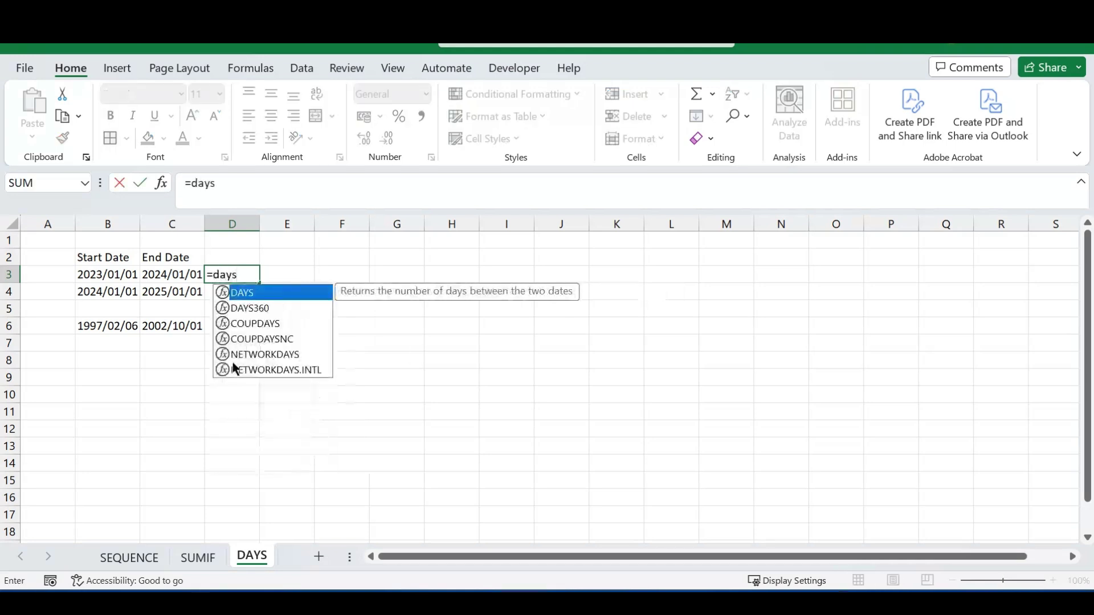
{"action": "type", "text": "("}
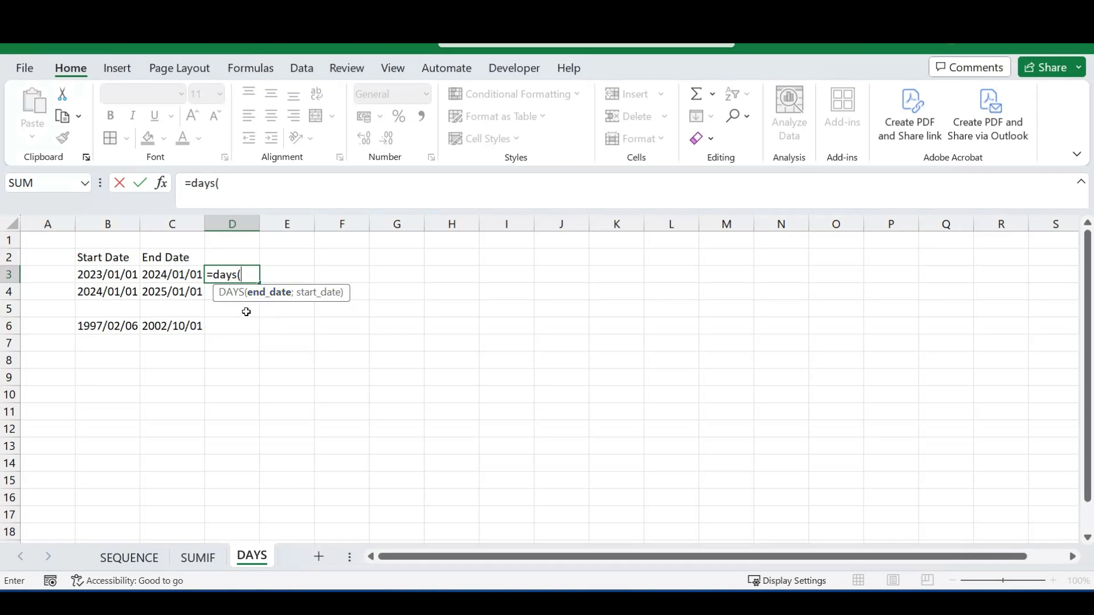
{"action": "left_click", "coordinate": [181, 276]}
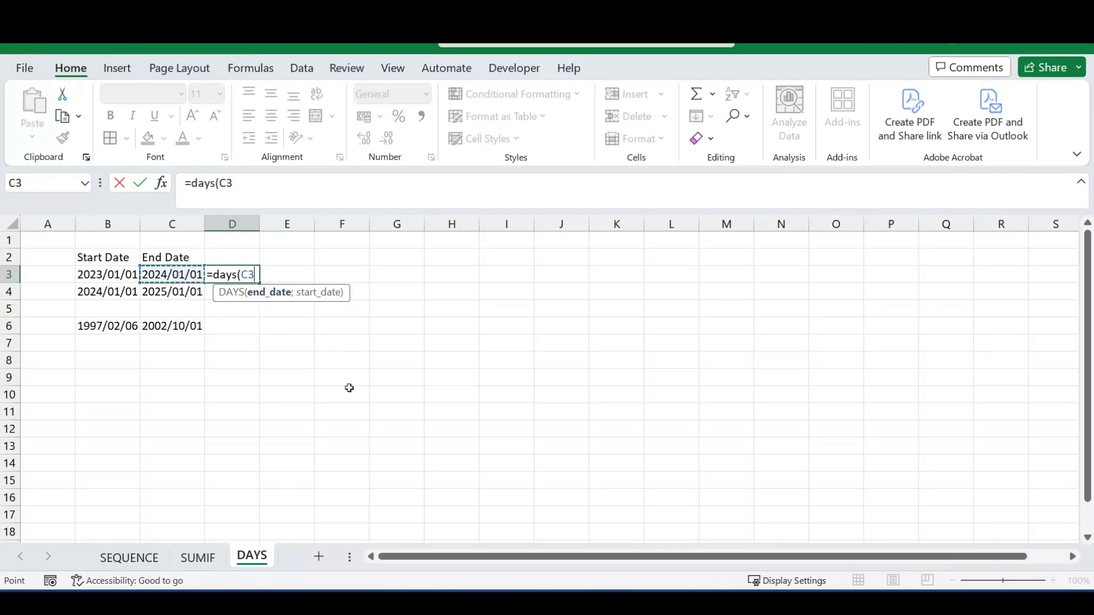
{"action": "type", "text": ";"}
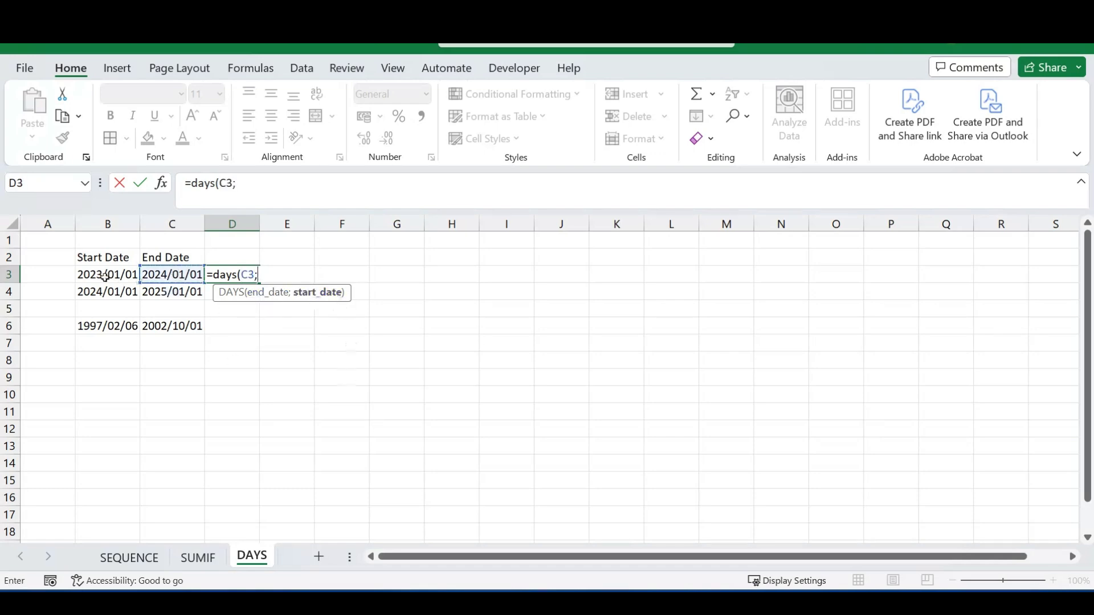
{"action": "left_click", "coordinate": [126, 279]}
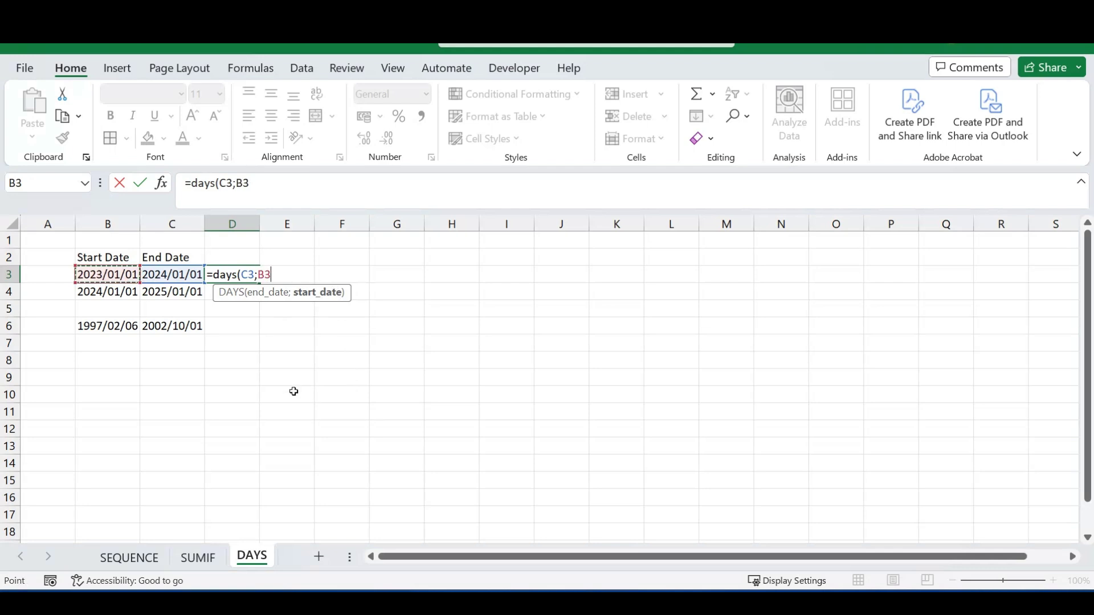
{"action": "key", "text": "Return"}
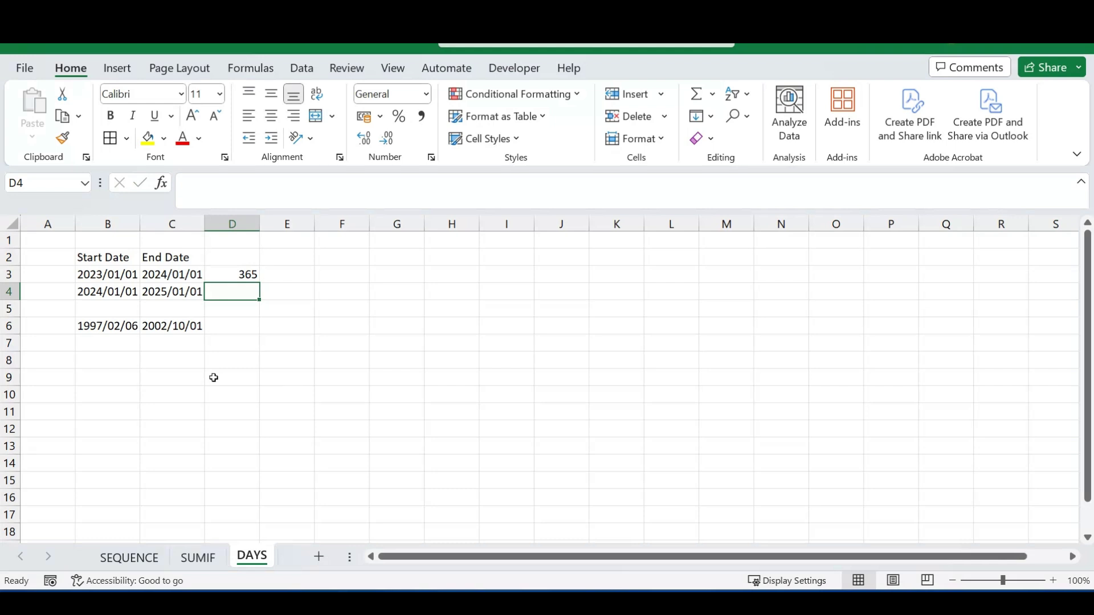
Copy the D3 formula down to D4, giving 366 via =DAYS(C4;B4), and verify its references.
{"action": "left_click", "coordinate": [248, 275]}
{"action": "left_click_drag", "start_coordinate": [261, 285], "coordinate": [261, 300]}
{"action": "left_click", "coordinate": [245, 294]}
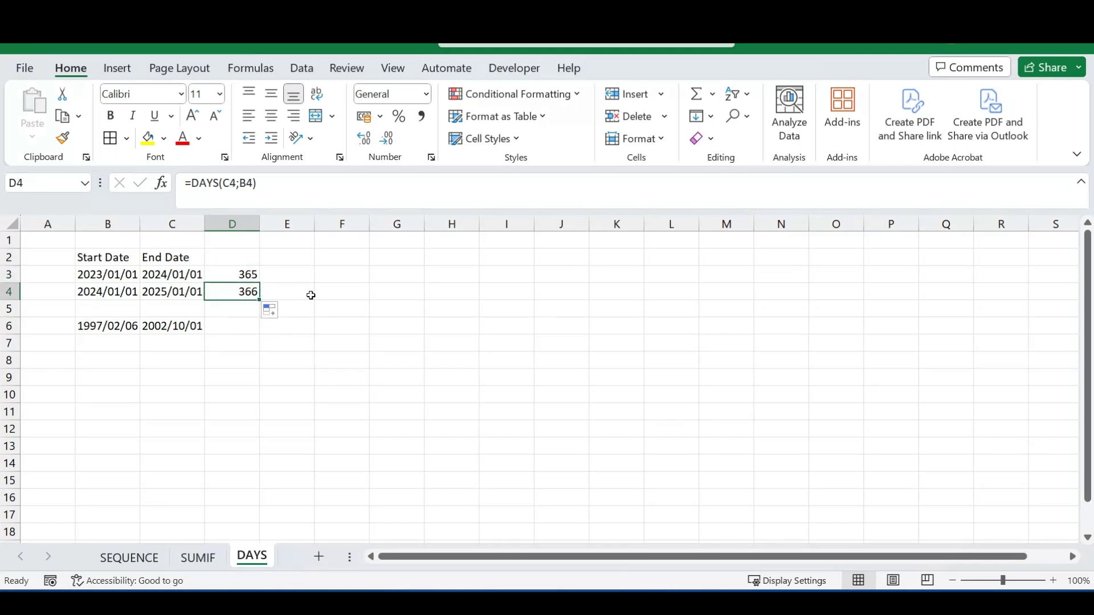
{"action": "left_click", "coordinate": [282, 186]}
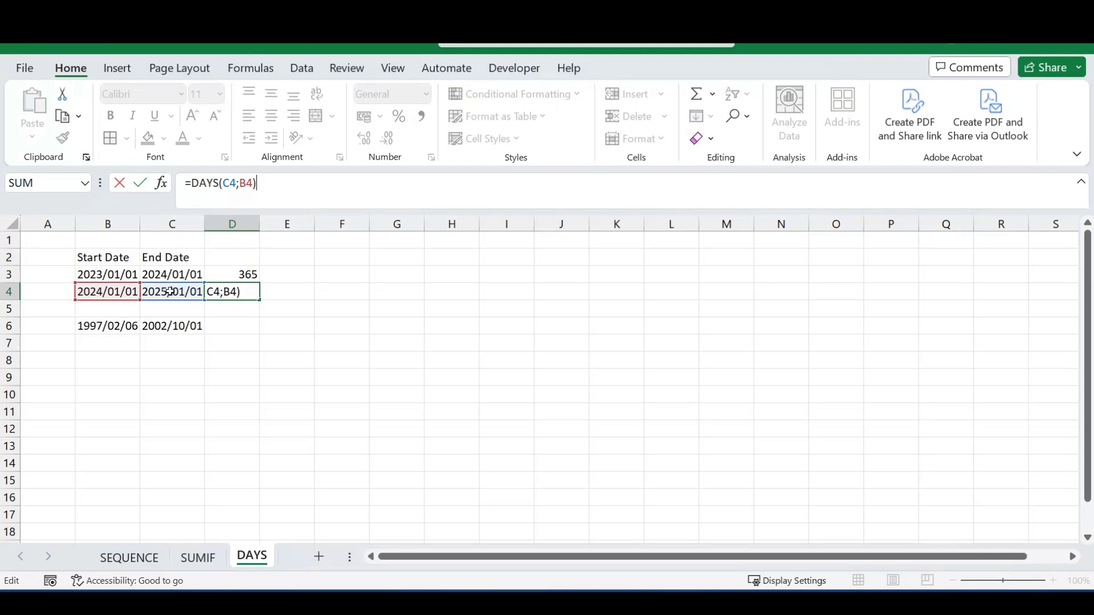
{"action": "key", "text": "Return"}
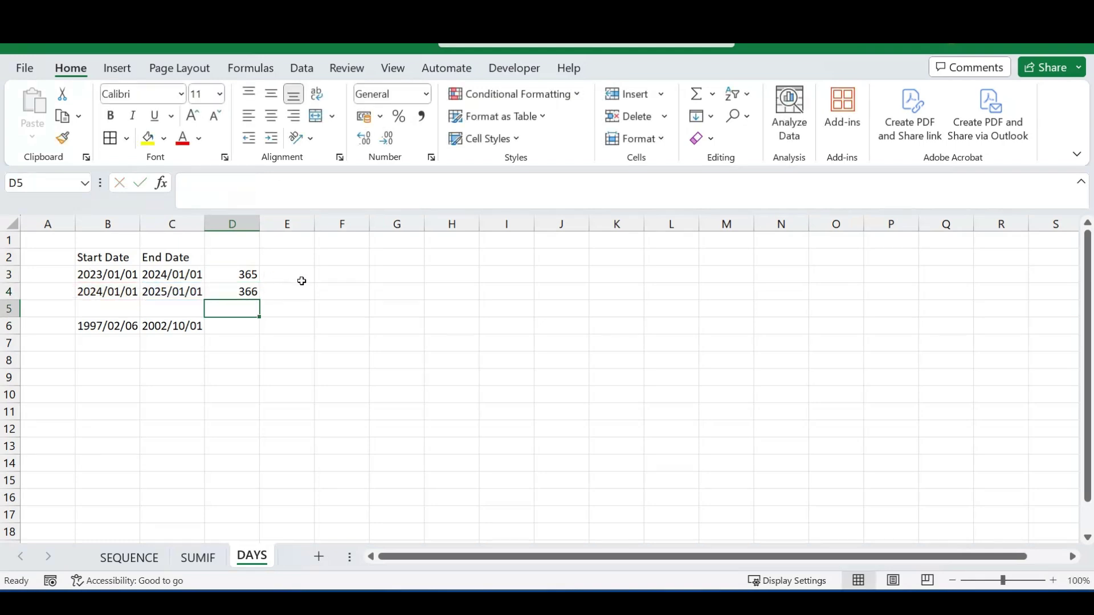
{"action": "left_click", "coordinate": [276, 293]}
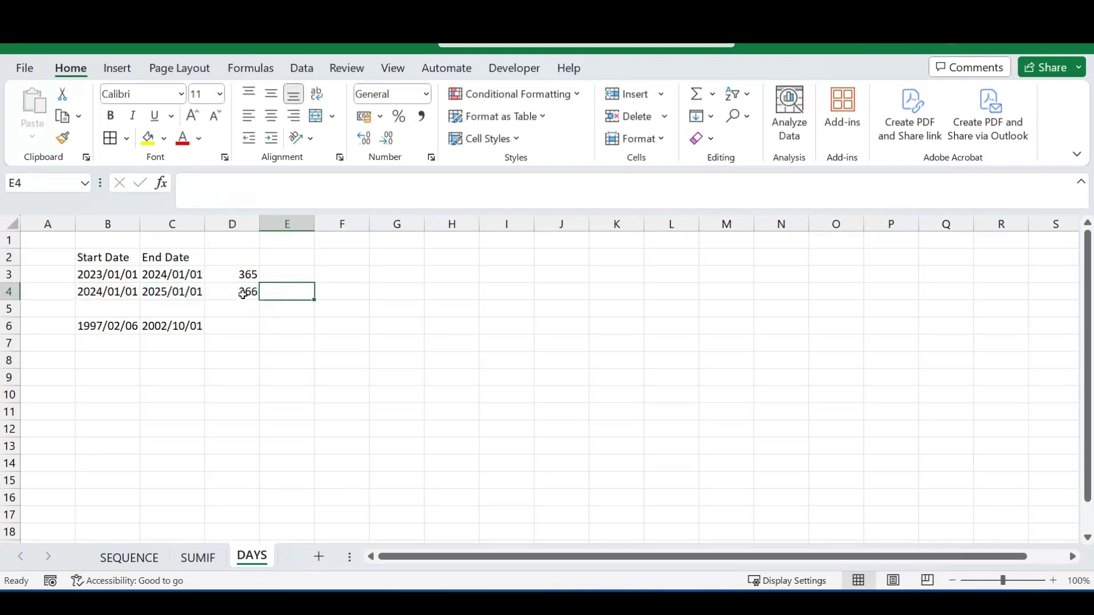
{"action": "left_click", "coordinate": [242, 292]}
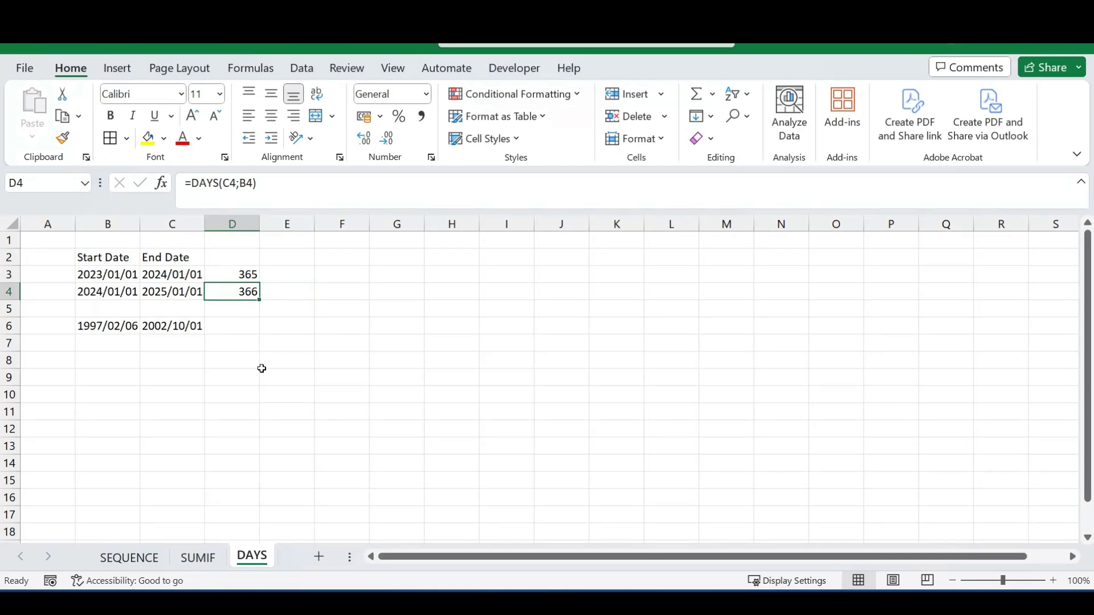
Enter =DAYS(C6;B6) in D6, giving 2063 days for the 1997–2002 dates.
{"action": "key", "text": "Down"}
{"action": "key", "text": "Down"}
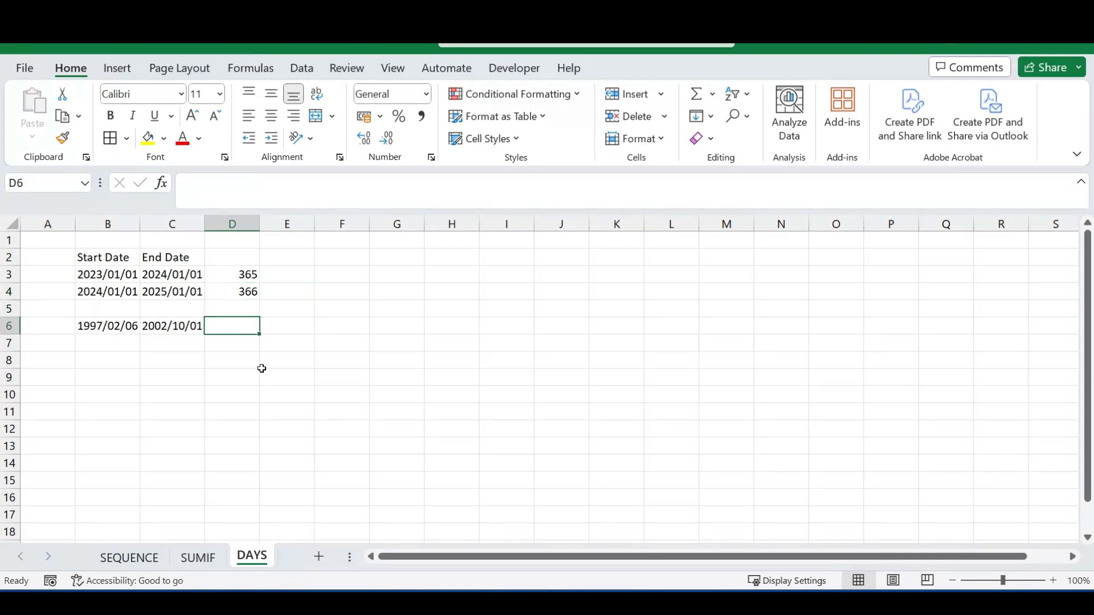
{"action": "type", "text": "=days("}
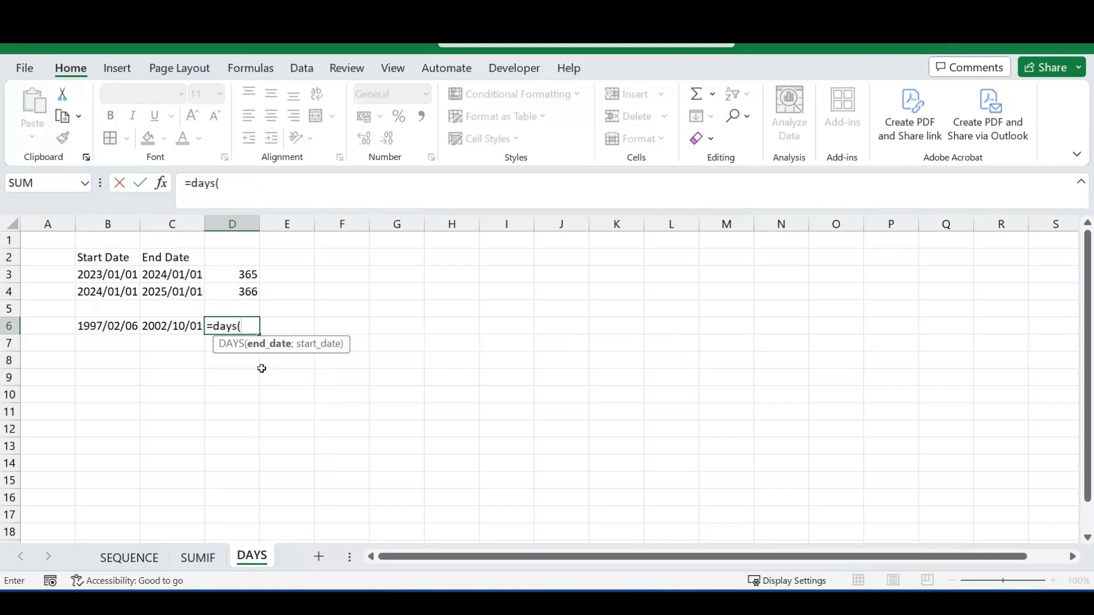
{"action": "left_click", "coordinate": [160, 326]}
{"action": "type", "text": ";"}
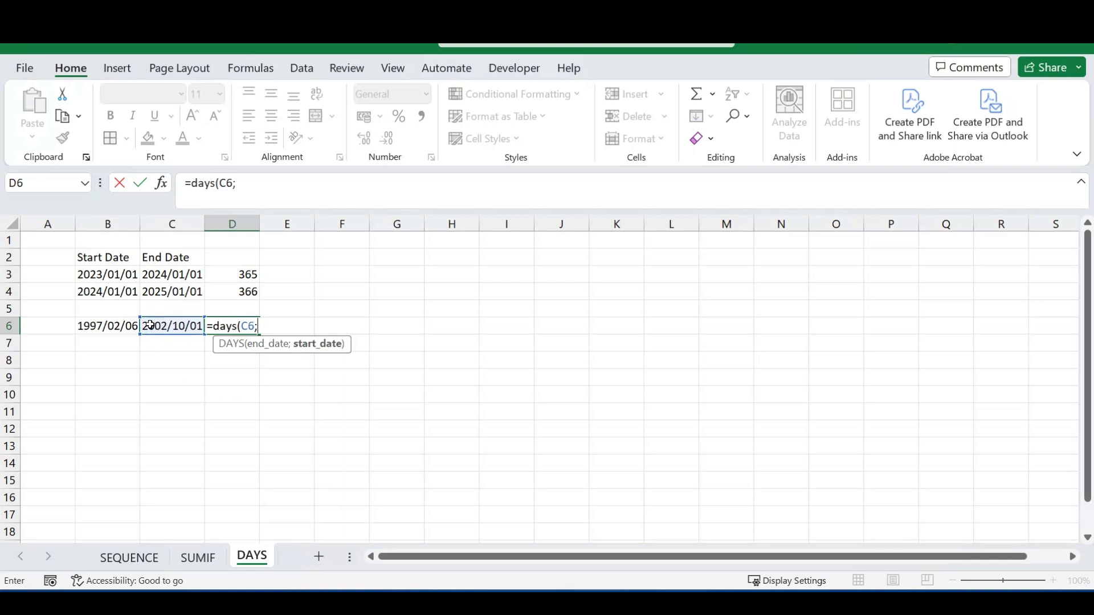
{"action": "left_click", "coordinate": [123, 327]}
{"action": "key", "text": "Return"}
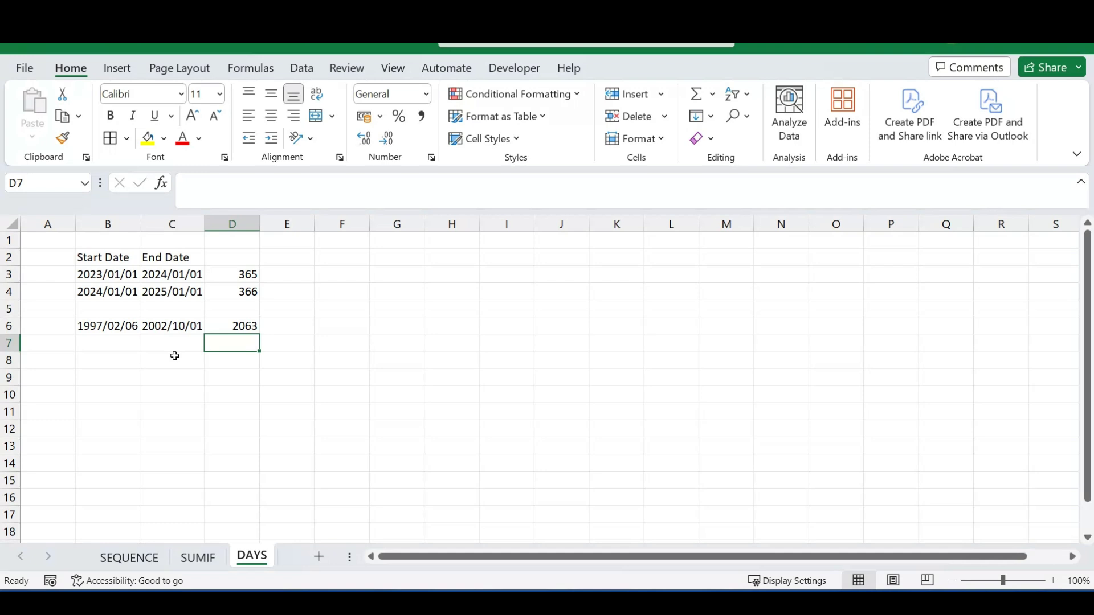
{"action": "left_click", "coordinate": [109, 359]}
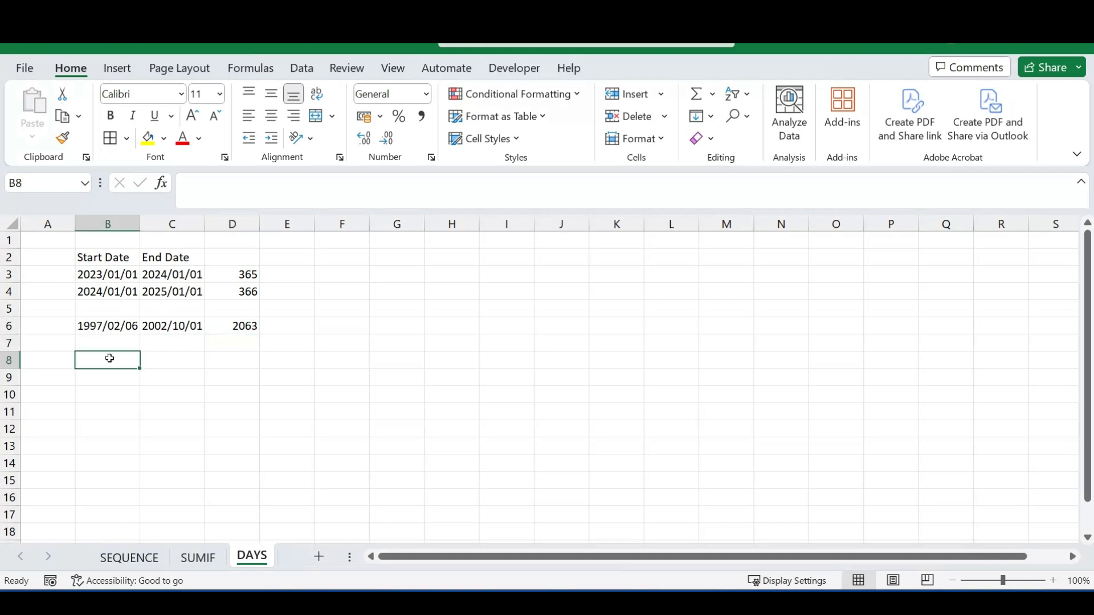